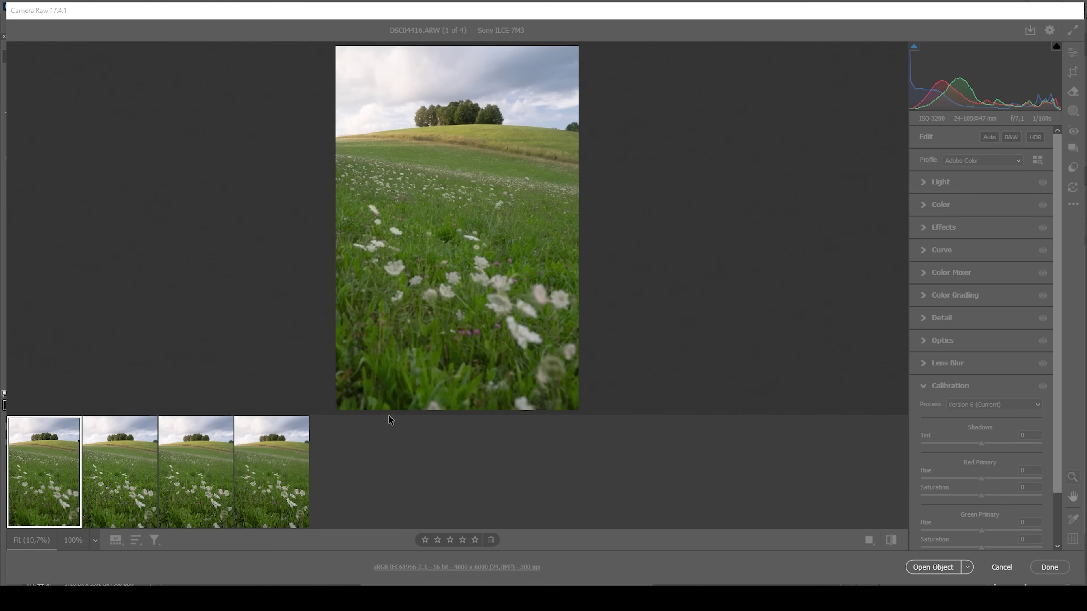
# Collapse the four-shot filmstrip so the DSC04416.ARW preview fills more of the screen
pyautogui.moveTo(395, 415); pyautogui.dragTo(399, 526)
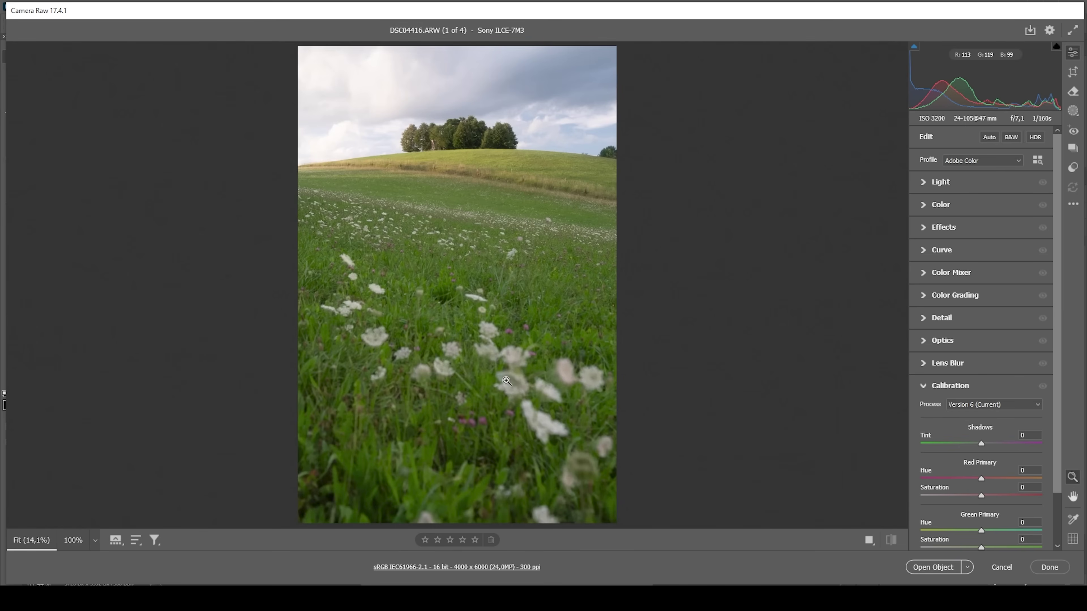
# Apply the Adobe Landscape profile and set Exposure +0.30, Highlights -95 and Shadows +7
pyautogui.click(975, 161)
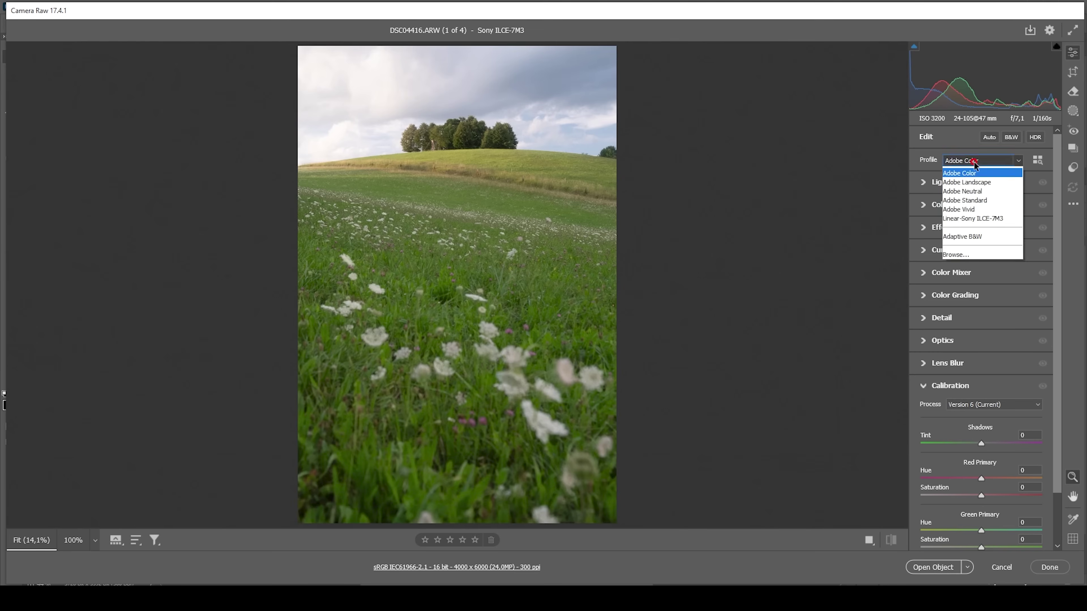
pyautogui.click(972, 199)
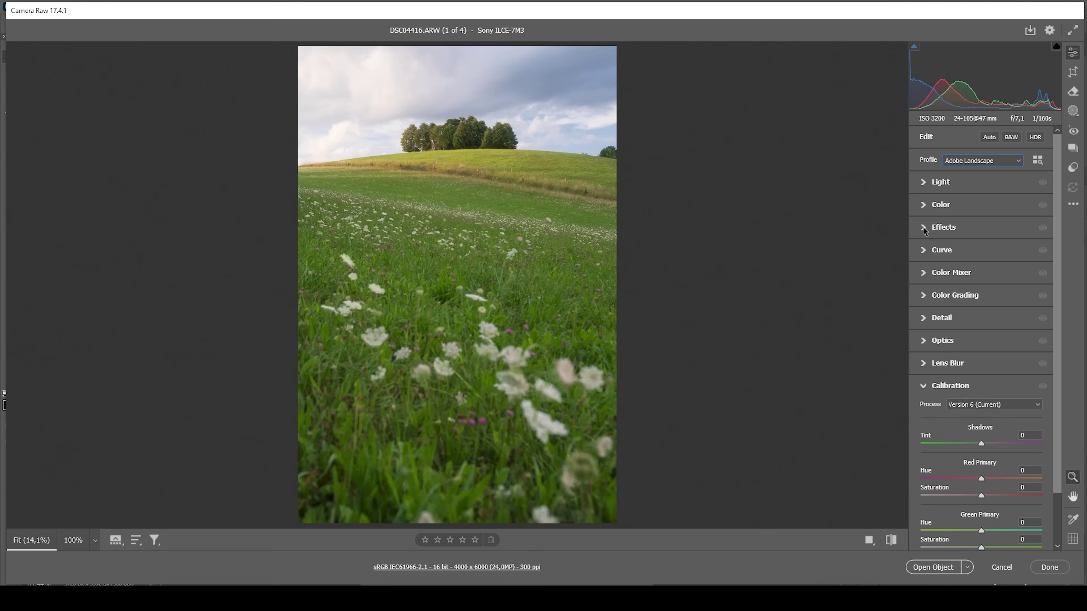
pyautogui.keyDown('ctrl'); pyautogui.click(960, 184); pyautogui.keyUp('ctrl')
pyautogui.click(943, 182)
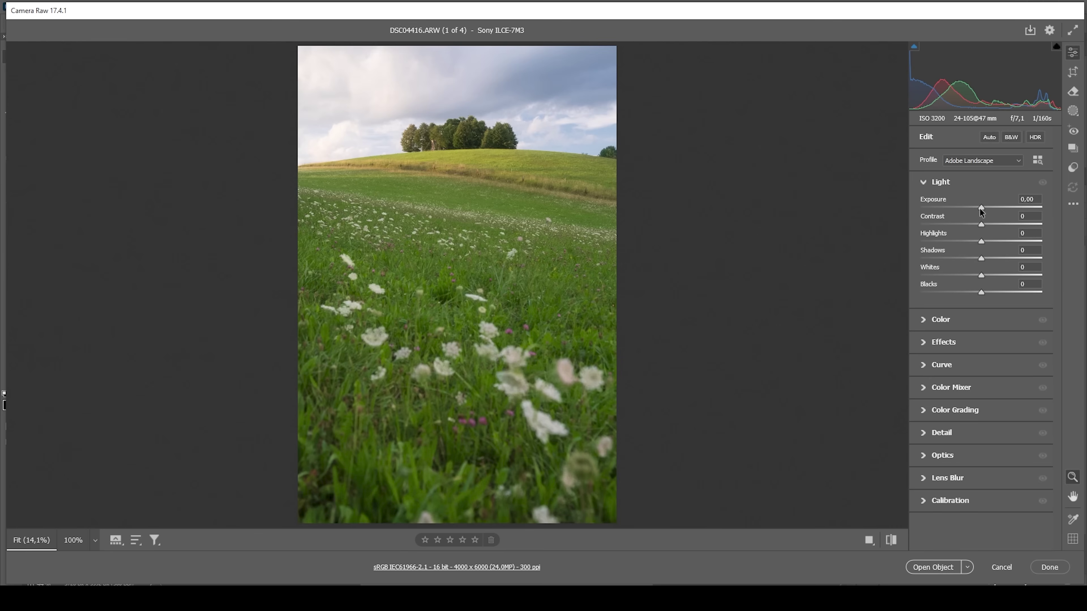
pyautogui.moveTo(981, 208); pyautogui.dragTo(986, 209)
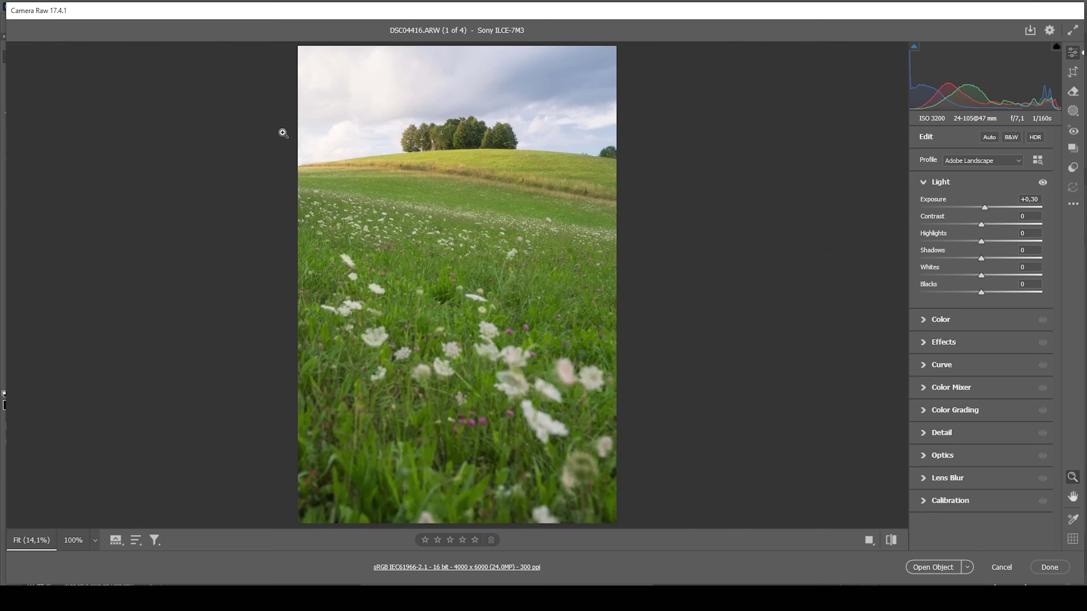
pyautogui.moveTo(982, 241); pyautogui.dragTo(924, 235)
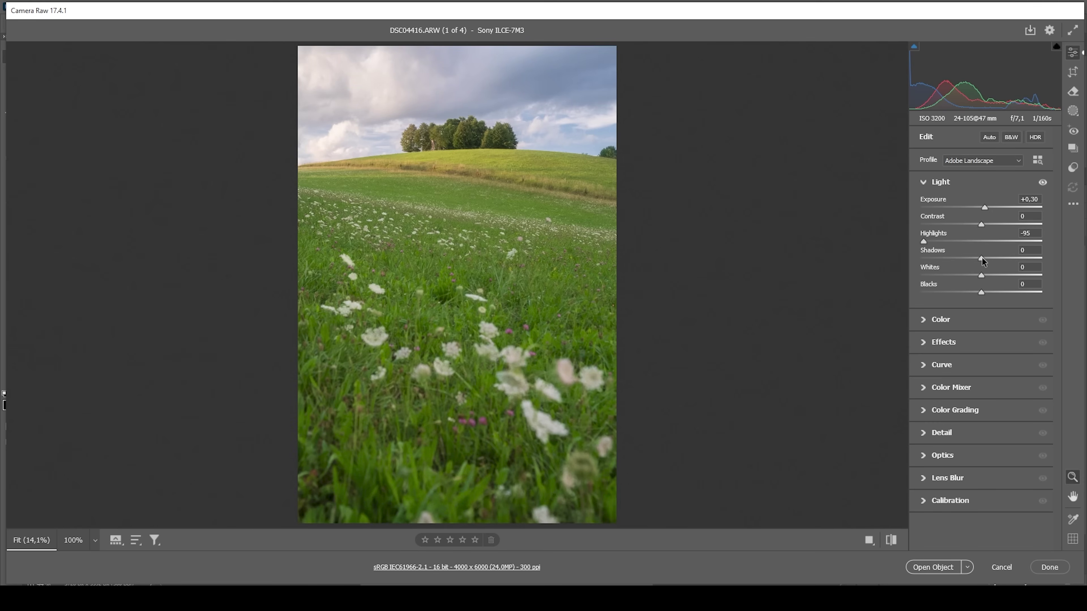
pyautogui.moveTo(982, 257); pyautogui.dragTo(983, 257)
pyautogui.click(959, 183)
# Warm the white balance to Temperature 5350 and raise Vibrance to +7
pyautogui.click(951, 204)
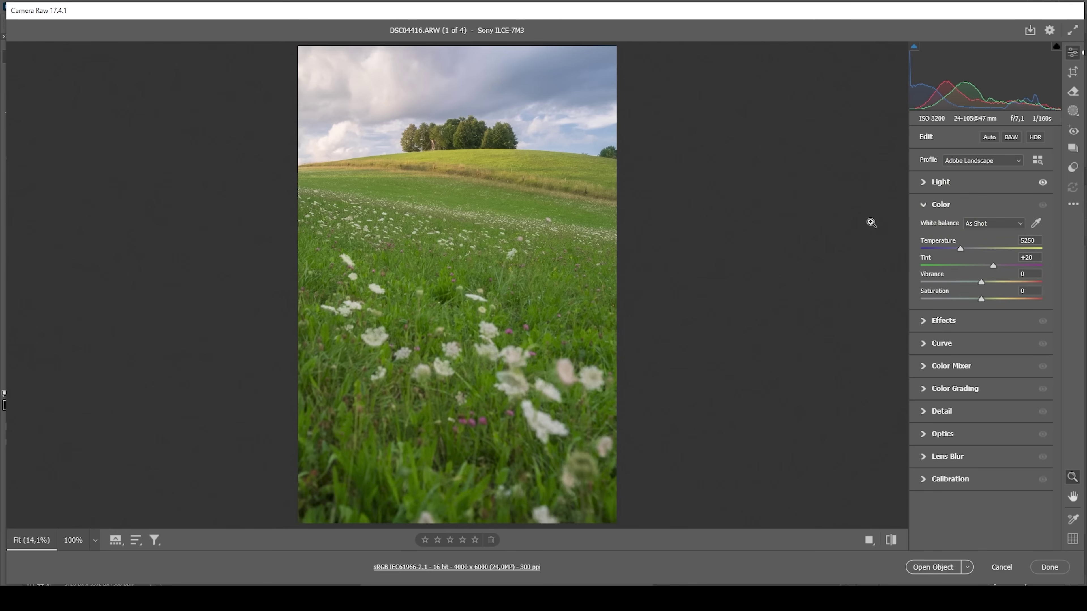
pyautogui.moveTo(960, 252); pyautogui.dragTo(962, 253)
pyautogui.moveTo(981, 283); pyautogui.dragTo(985, 283)
pyautogui.click(952, 205)
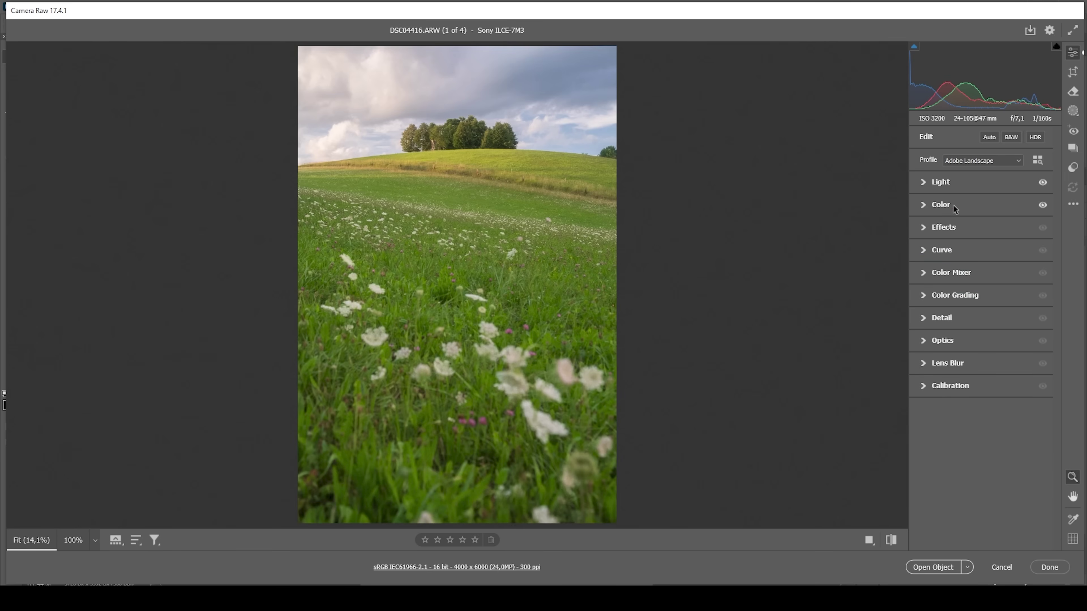
# Add +5 Texture and +5 Clarity, then compare the before and after views
pyautogui.click(945, 229)
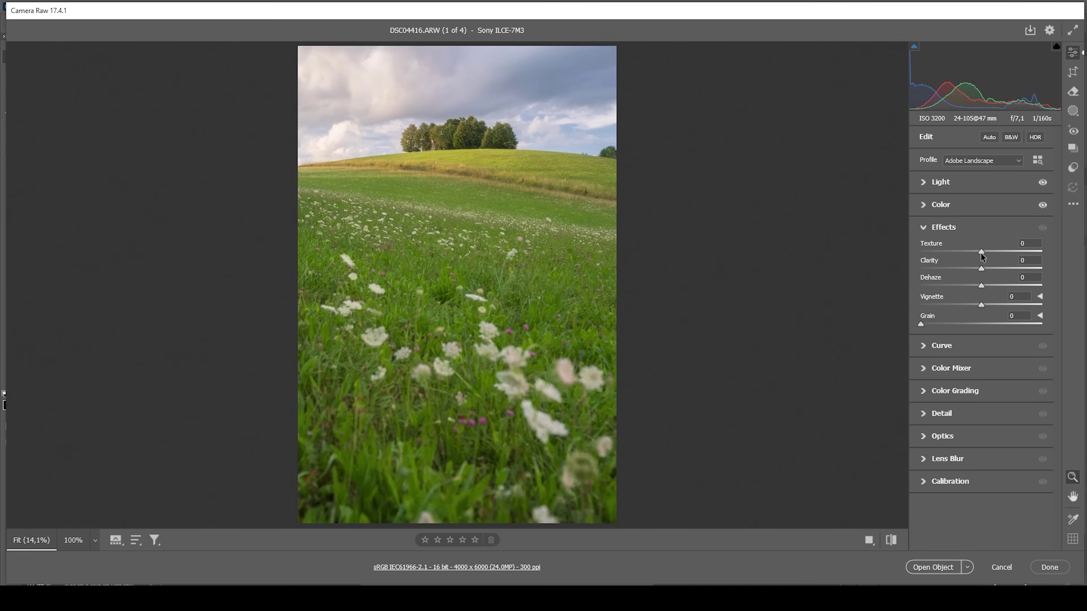
pyautogui.moveTo(982, 255); pyautogui.dragTo(985, 256)
pyautogui.moveTo(981, 269); pyautogui.dragTo(985, 269)
pyautogui.click(892, 543)
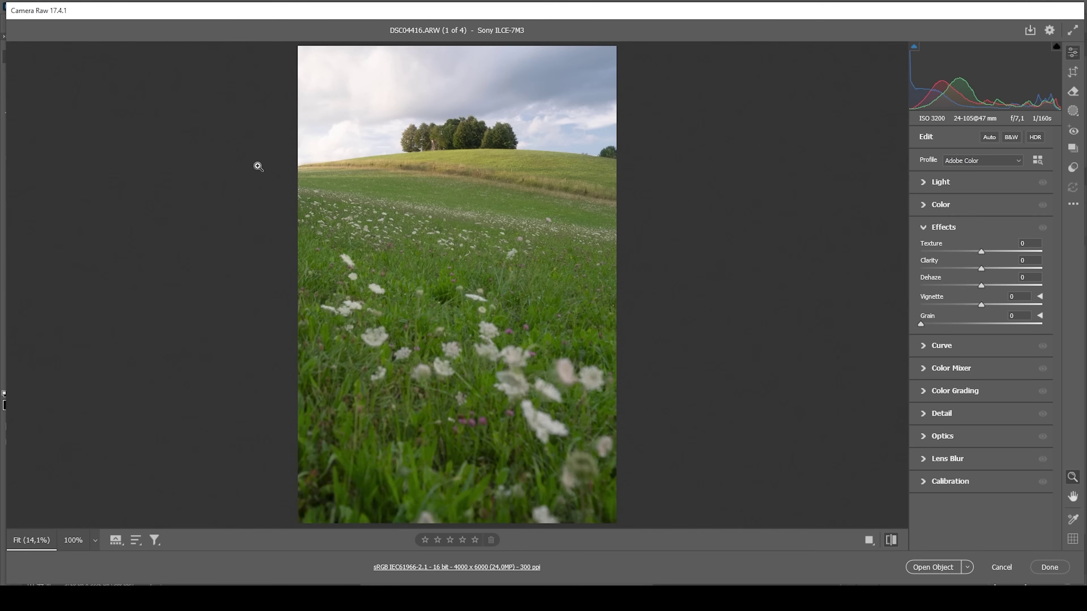
pyautogui.click(890, 541)
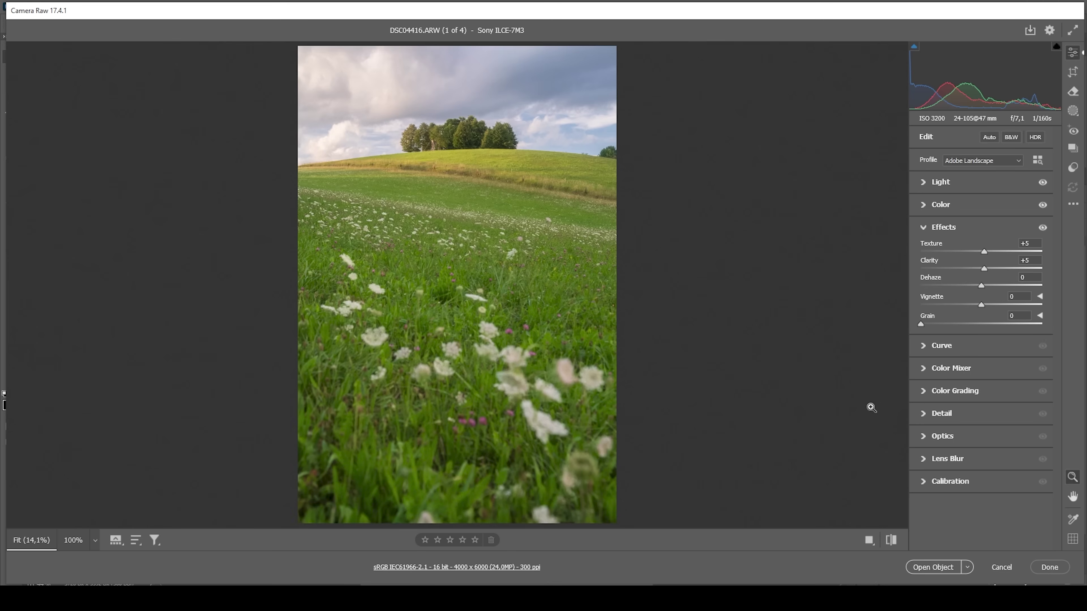
pyautogui.click(1077, 111)
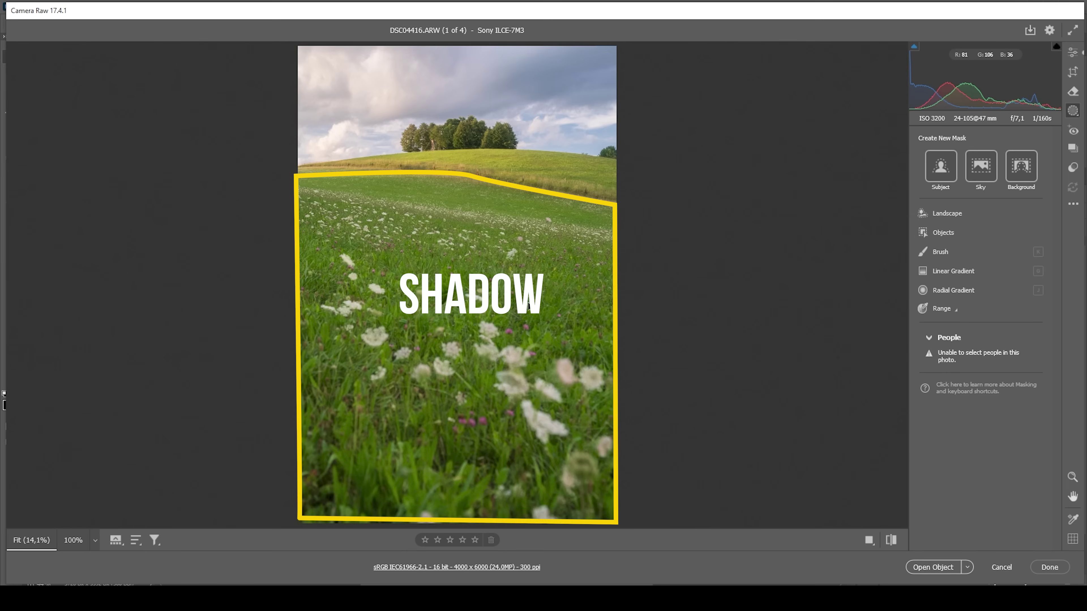
# Draw a linear gradient over the lower meadow, subtracting the white flowers by colour range
pyautogui.click(945, 270)
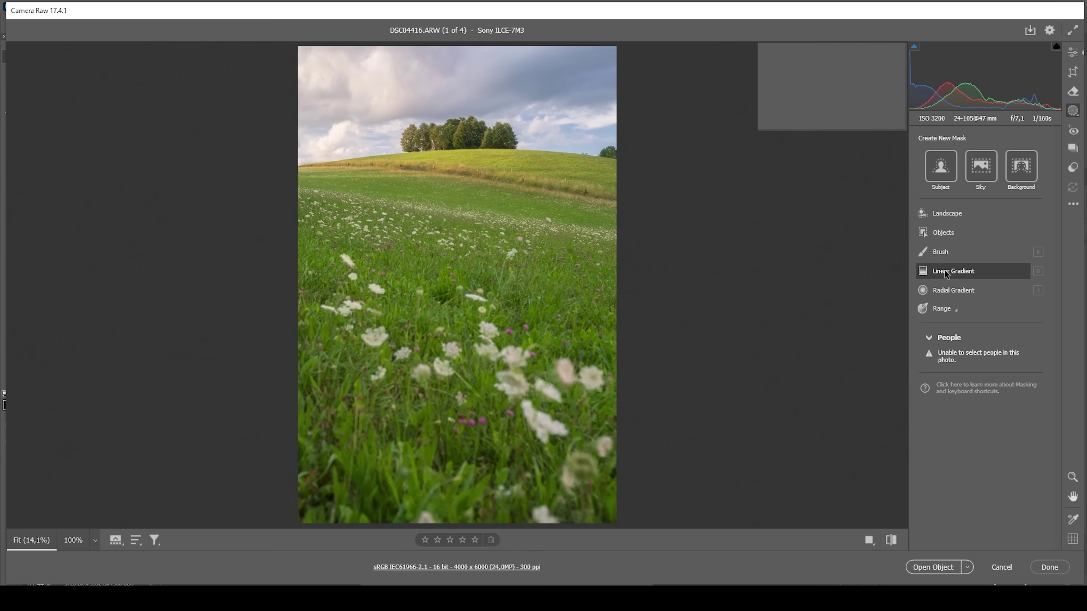
pyautogui.moveTo(457, 271); pyautogui.dragTo(467, 171)
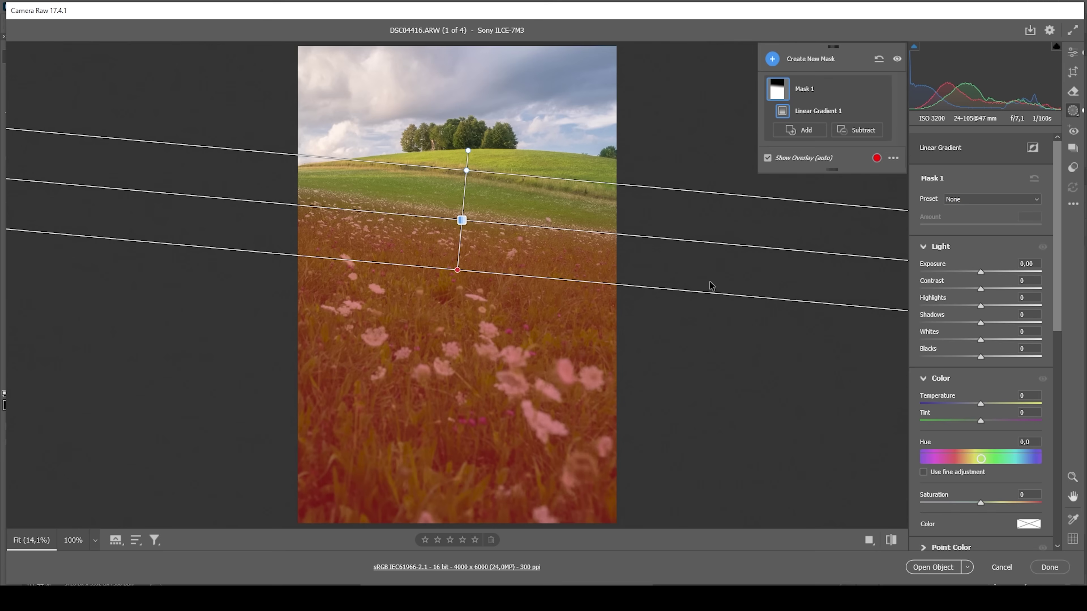
pyautogui.click(862, 130)
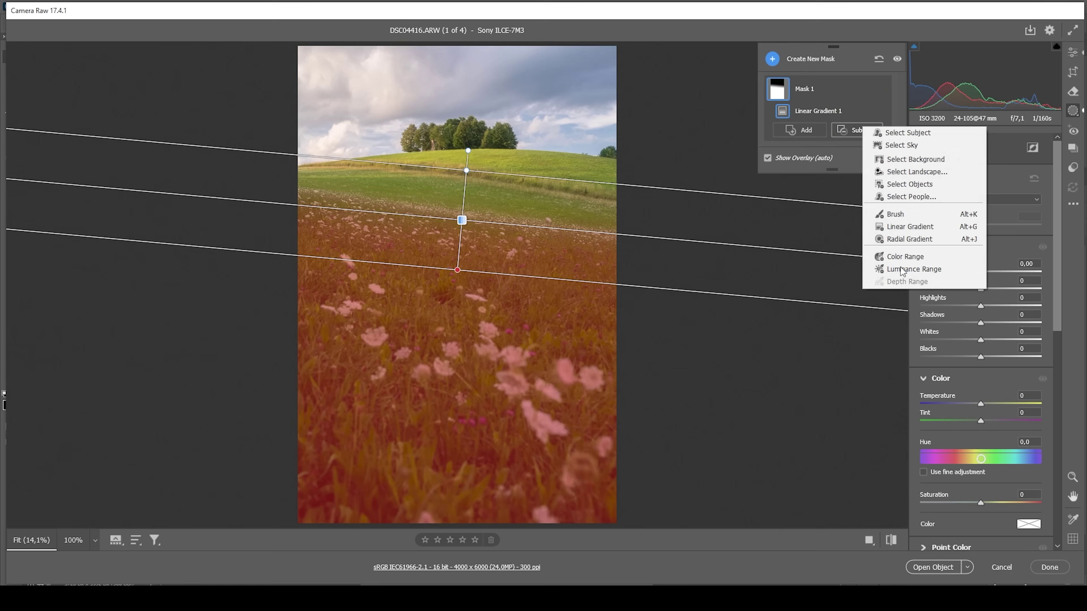
pyautogui.click(899, 255)
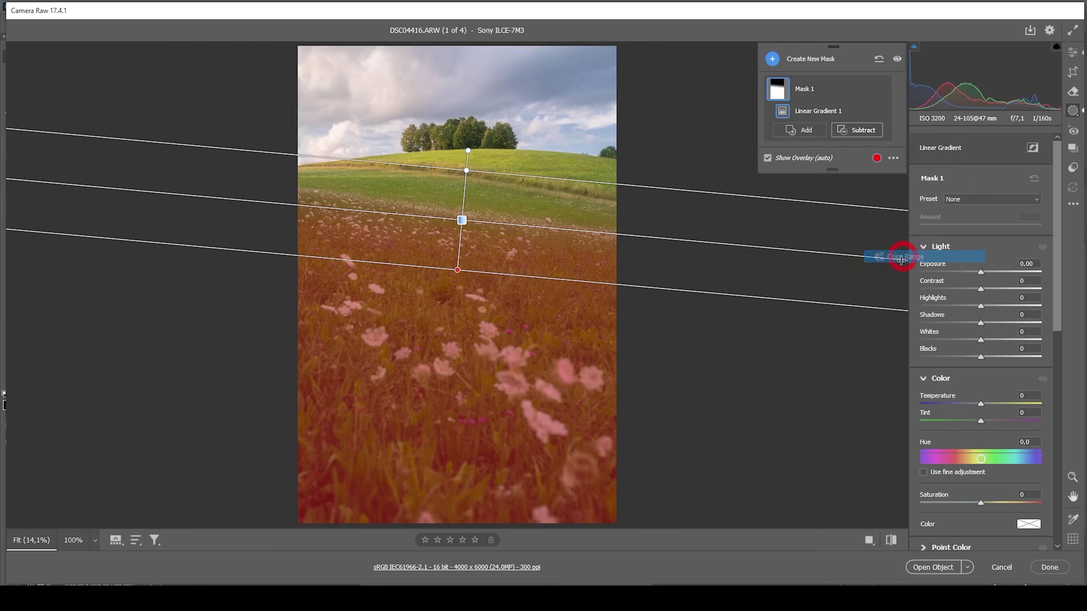
pyautogui.click(451, 344)
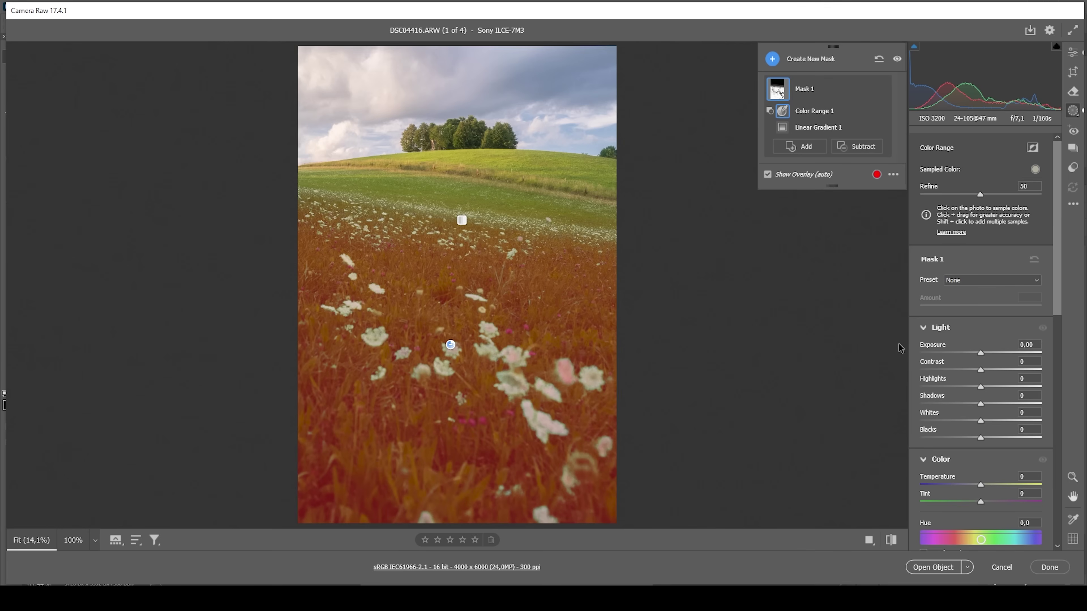
# Set the mask's Exposure to -0.45 and move the gradient up toward the horizon
pyautogui.moveTo(980, 354); pyautogui.dragTo(975, 354)
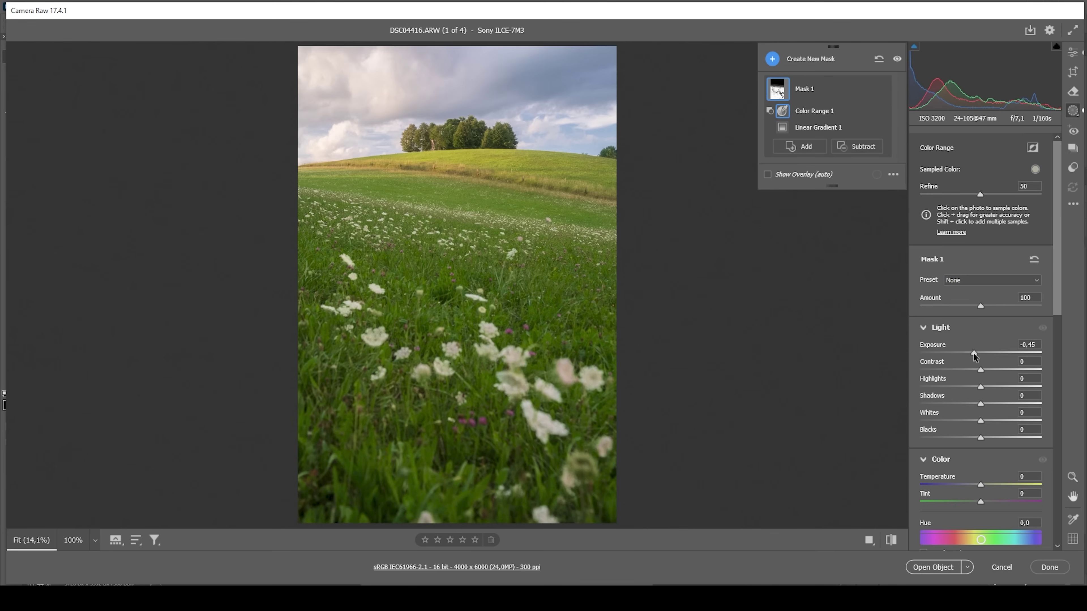
pyautogui.click(972, 353)
pyautogui.click(834, 127)
pyautogui.moveTo(461, 219); pyautogui.dragTo(465, 199)
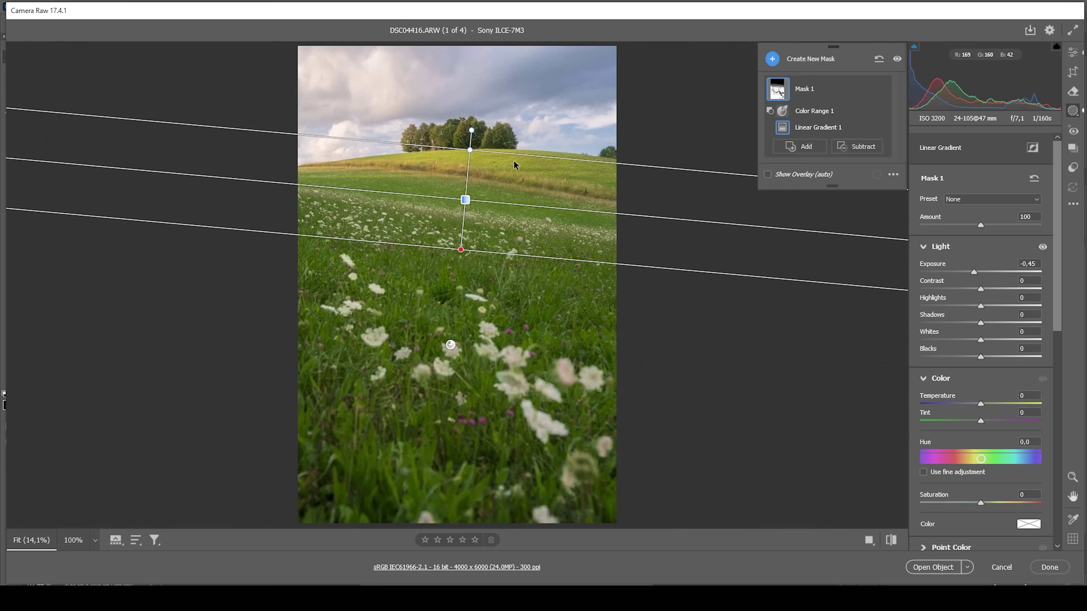
# Add a second linear gradient across the meadow, subtracting a white flower's colour range
pyautogui.click(772, 58)
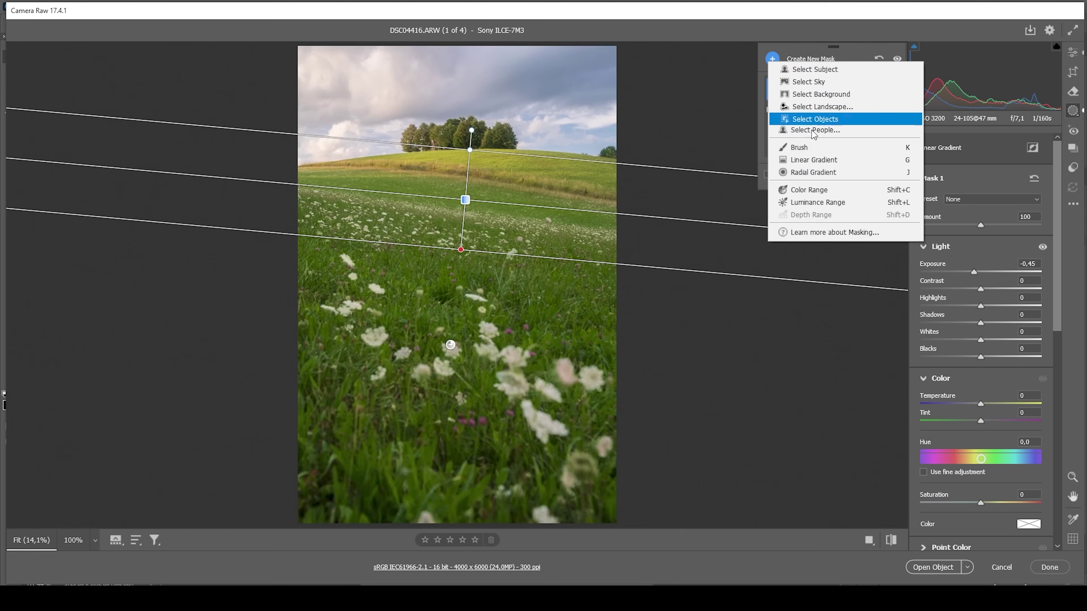
pyautogui.click(813, 165)
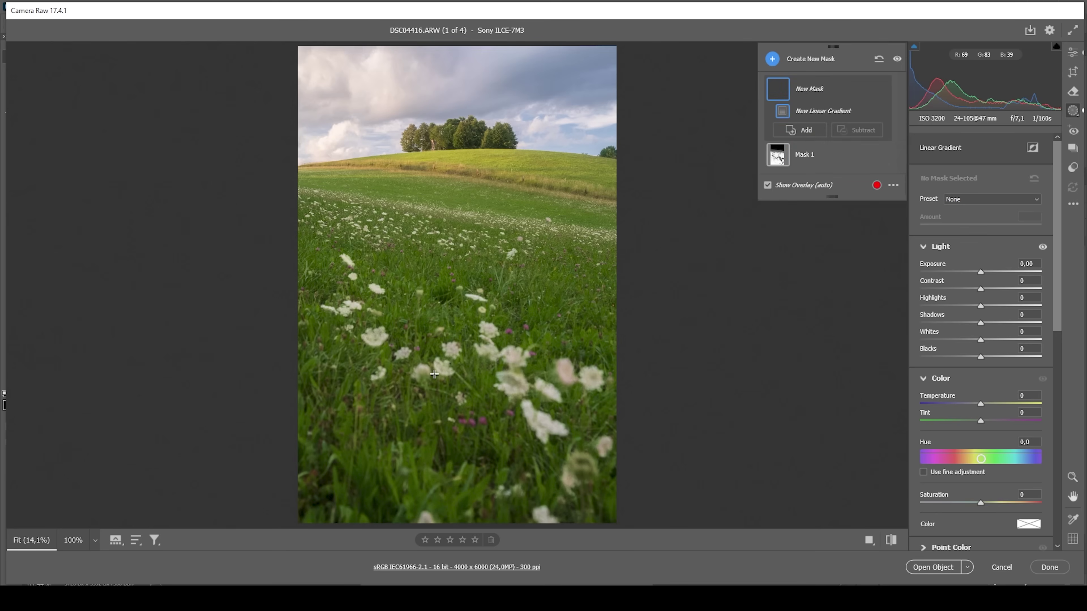
pyautogui.moveTo(434, 373); pyautogui.dragTo(453, 211)
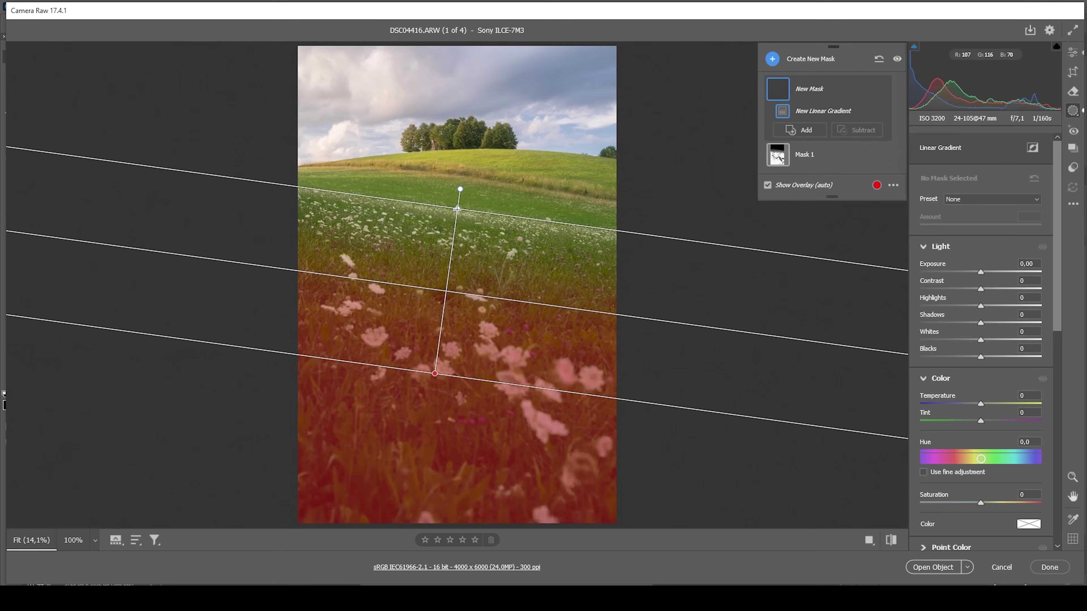
pyautogui.moveTo(447, 293); pyautogui.dragTo(452, 283)
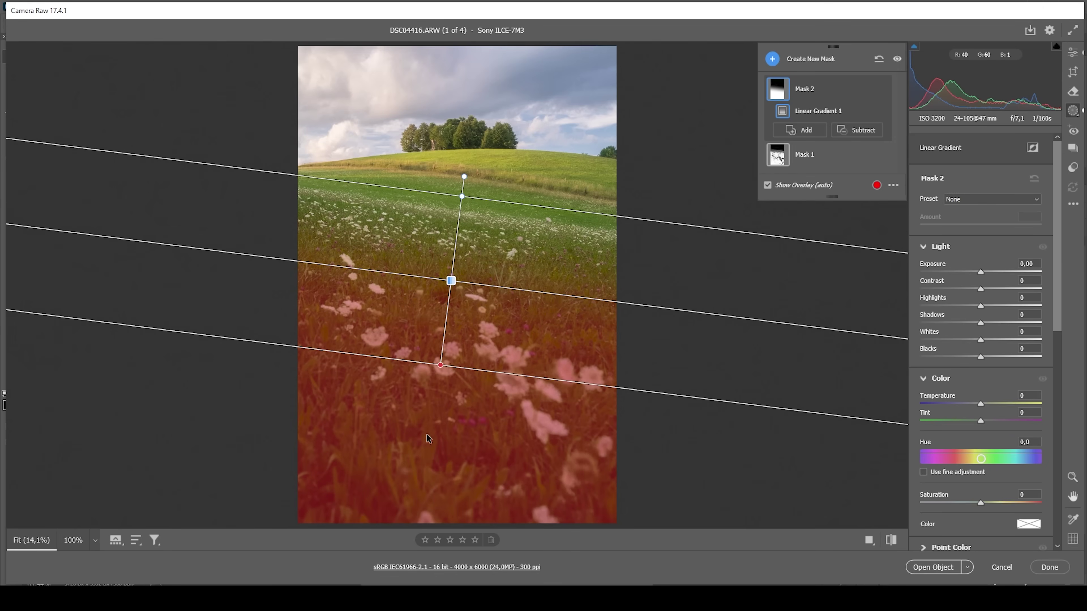
pyautogui.click(858, 130)
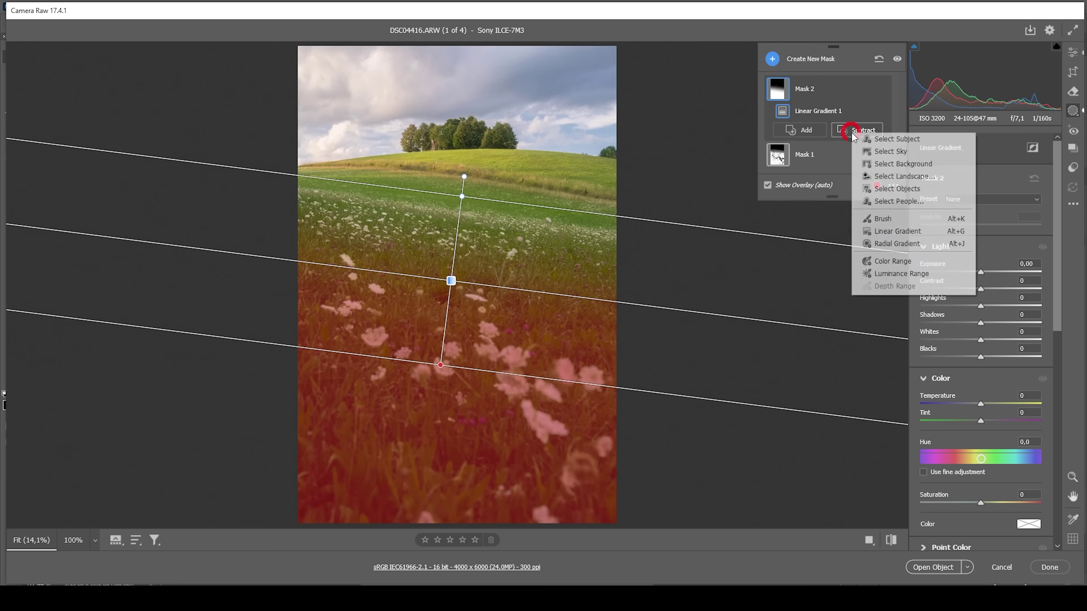
pyautogui.click(904, 262)
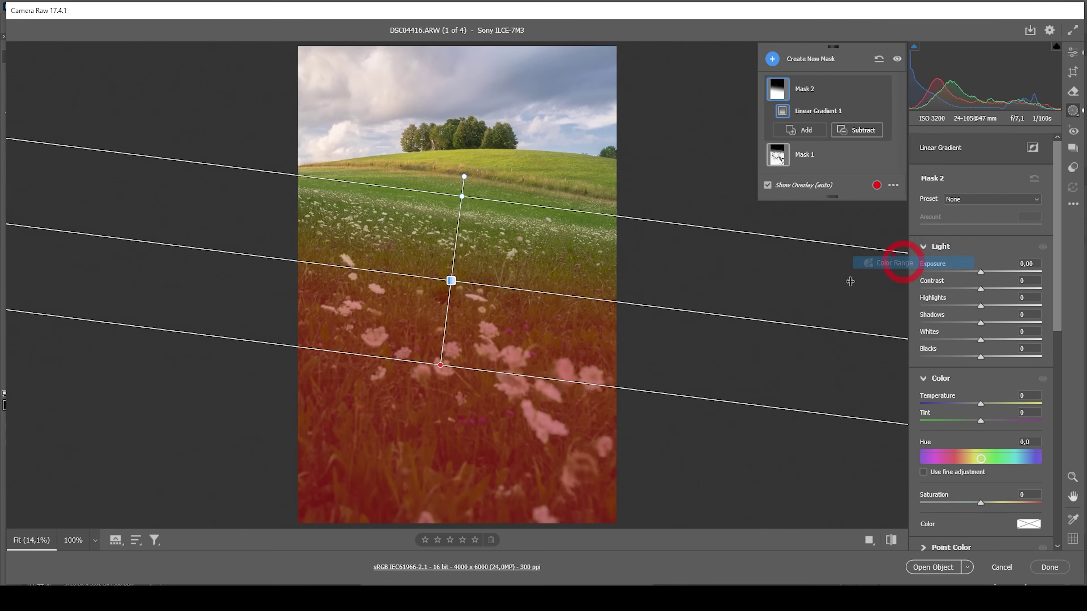
pyautogui.click(491, 328)
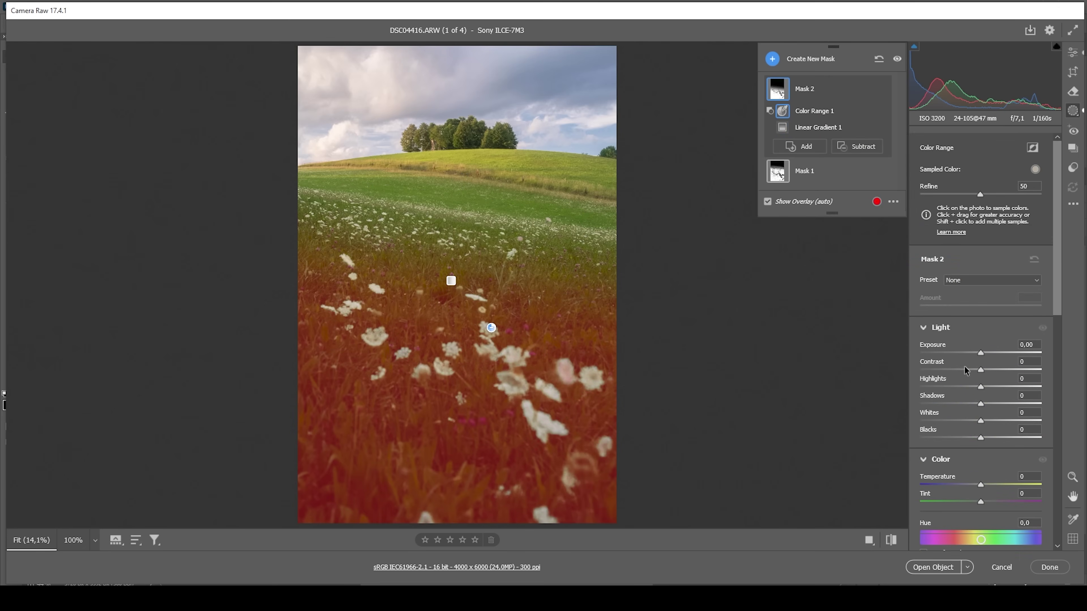
# Pull Mask 2's Whites down to about -69
pyautogui.click(981, 422)
pyautogui.moveTo(982, 422); pyautogui.dragTo(952, 421)
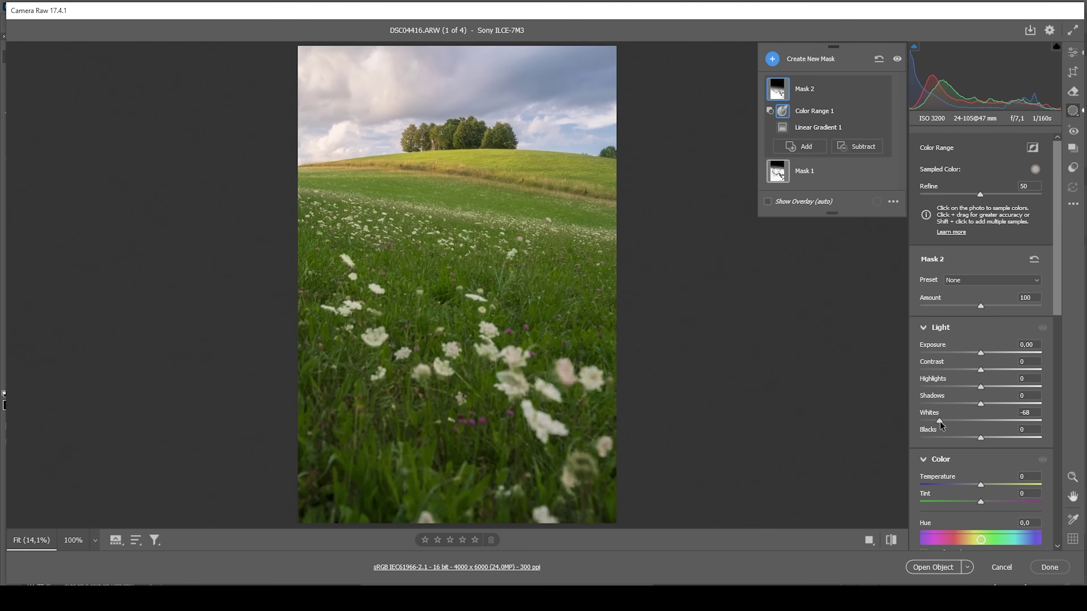
pyautogui.moveTo(940, 421); pyautogui.dragTo(939, 421)
# Add a linear gradient over the lower foreground, subtracting the white flowers by colour range
pyautogui.click(773, 58)
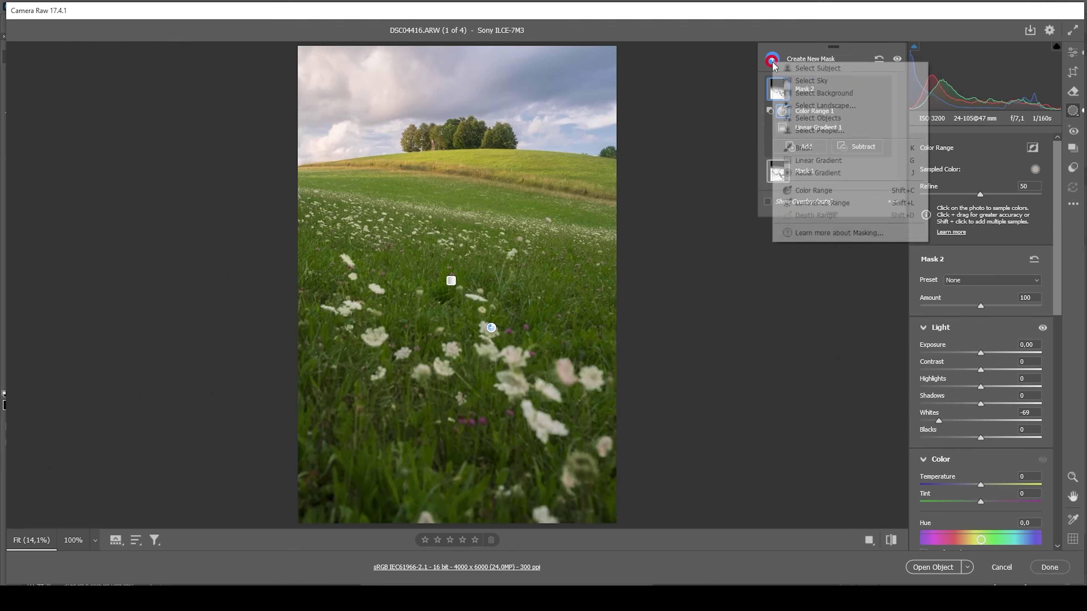
pyautogui.click(825, 162)
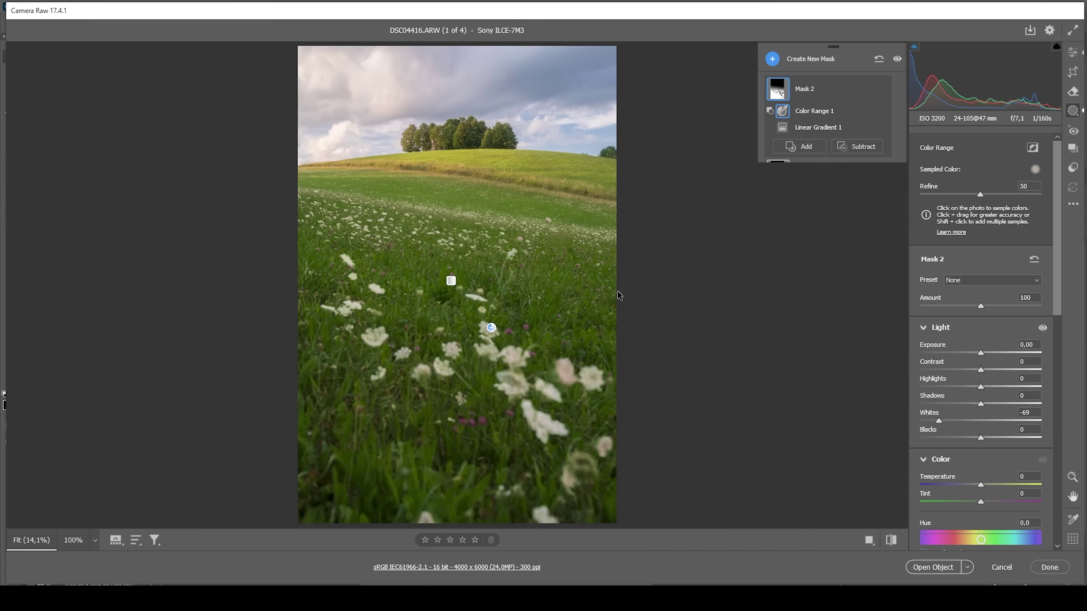
pyautogui.moveTo(445, 447); pyautogui.dragTo(460, 277)
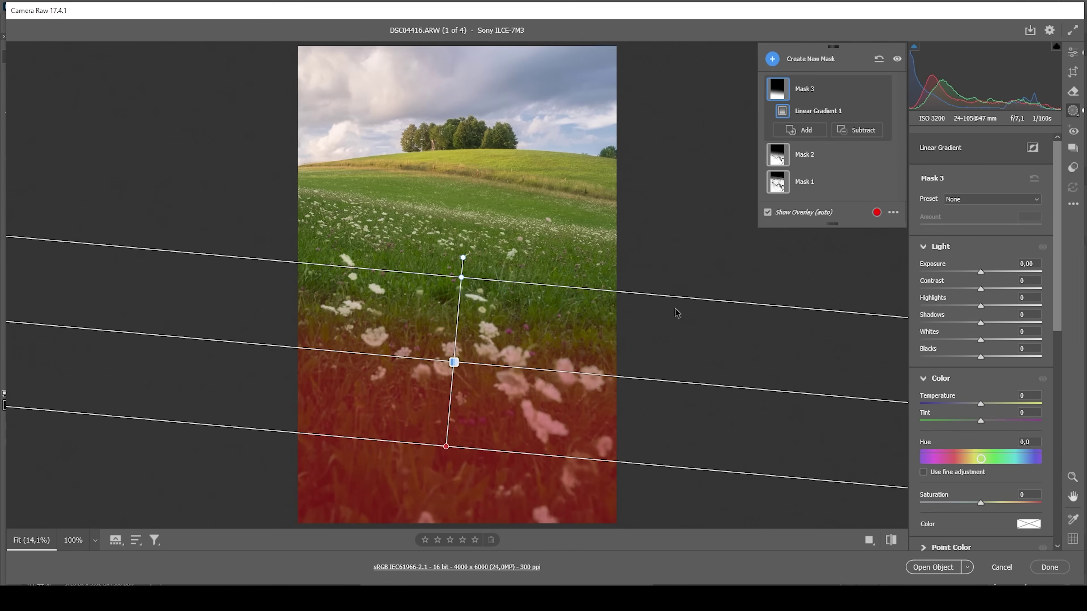
pyautogui.click(871, 134)
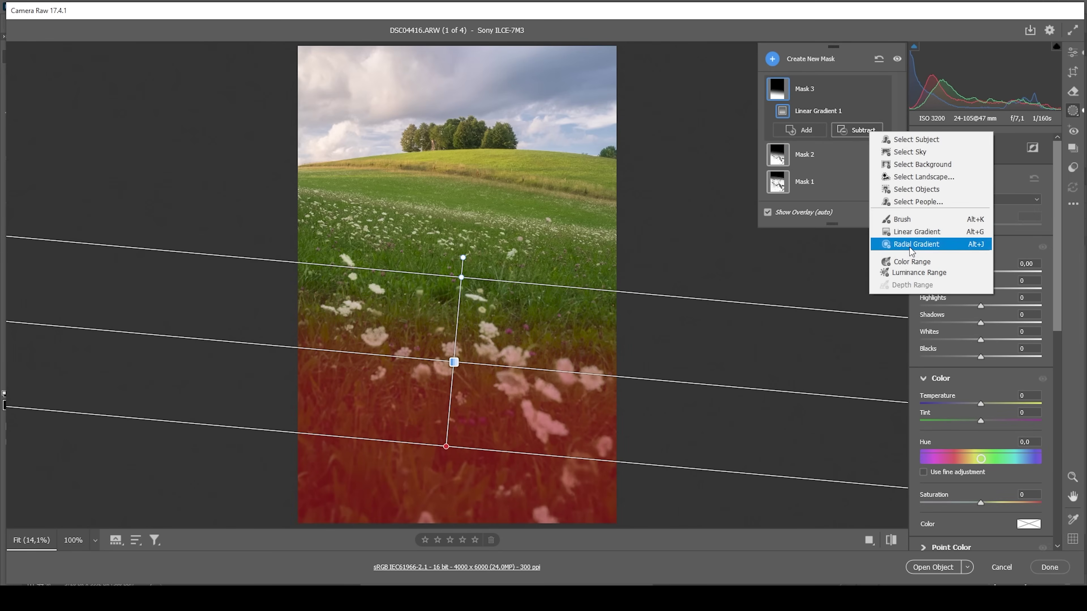
pyautogui.click(906, 259)
pyautogui.click(508, 353)
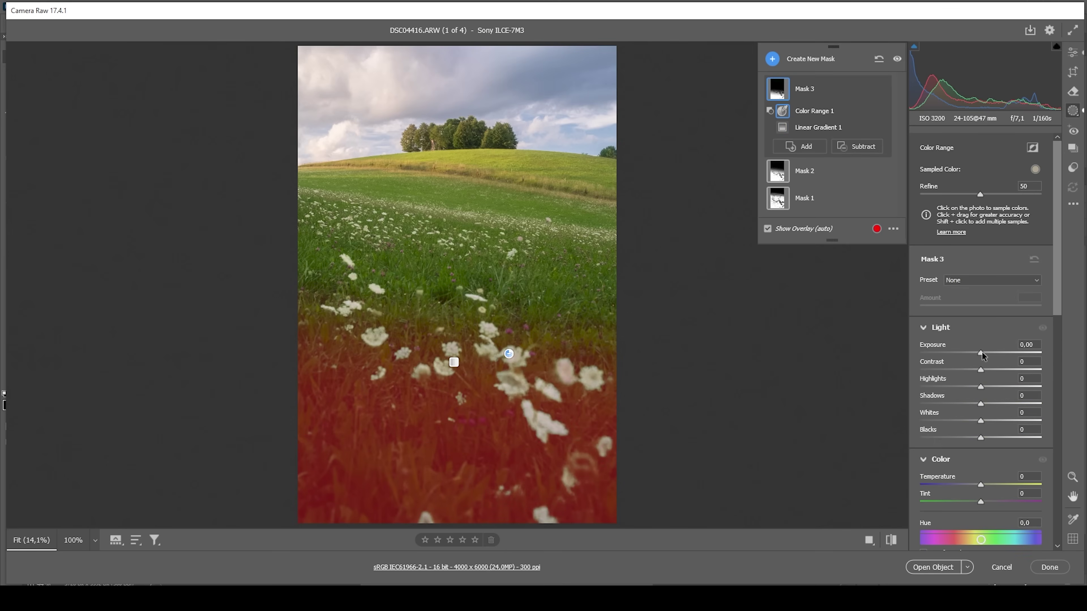
# Lower the foreground mask's Exposure to -0.50 with the shadow clipping warning on
pyautogui.moveTo(981, 352); pyautogui.dragTo(973, 352)
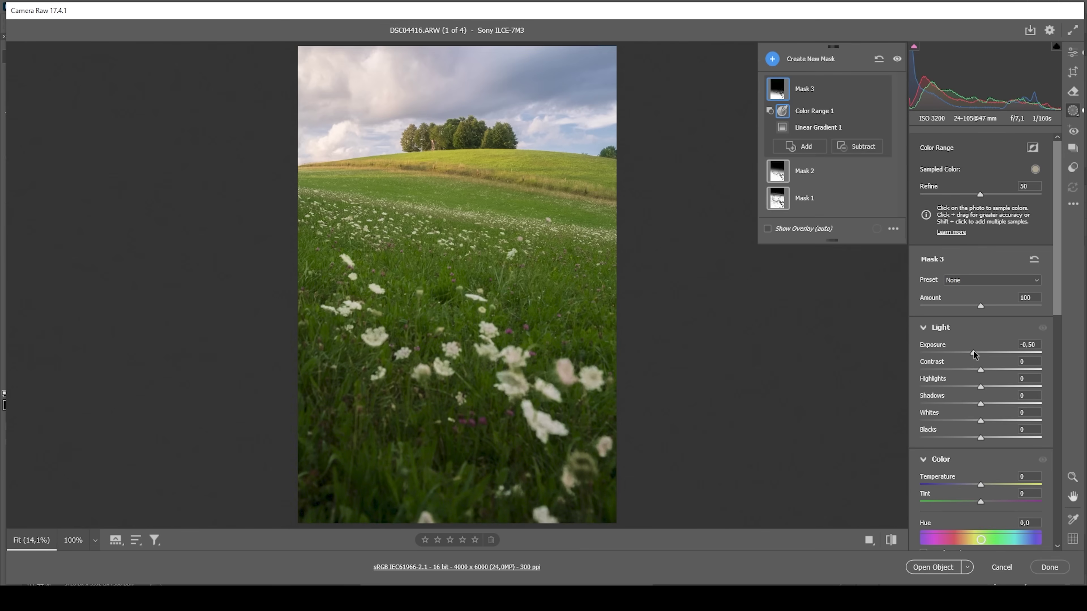
pyautogui.moveTo(973, 352); pyautogui.dragTo(973, 352)
pyautogui.click(915, 46)
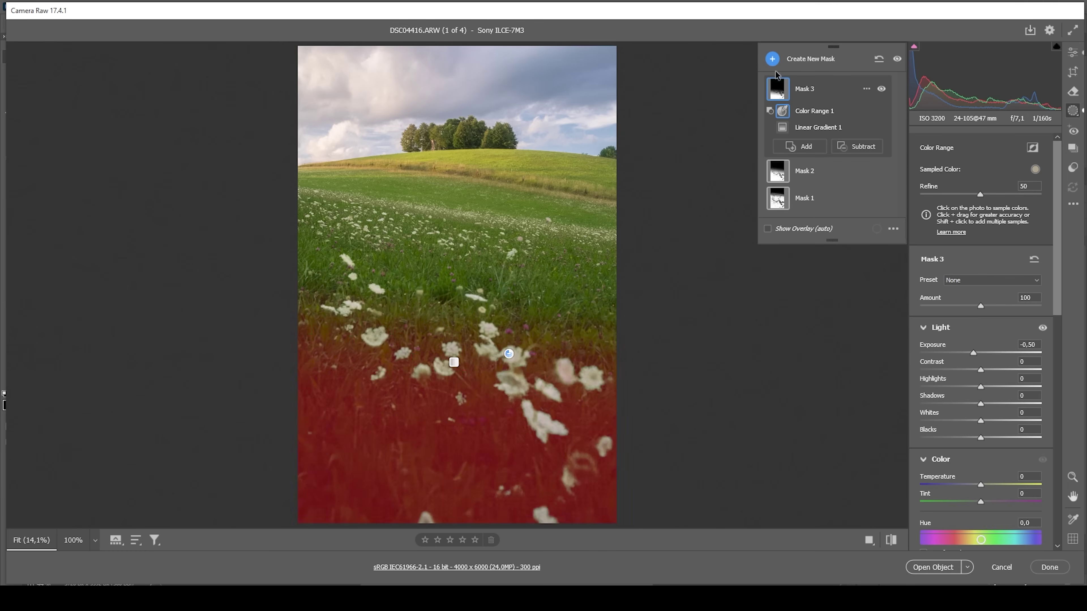
pyautogui.click(772, 58)
# Darken the top of the sky with a linear gradient at Exposure -0.45 and Contrast +21
pyautogui.click(840, 161)
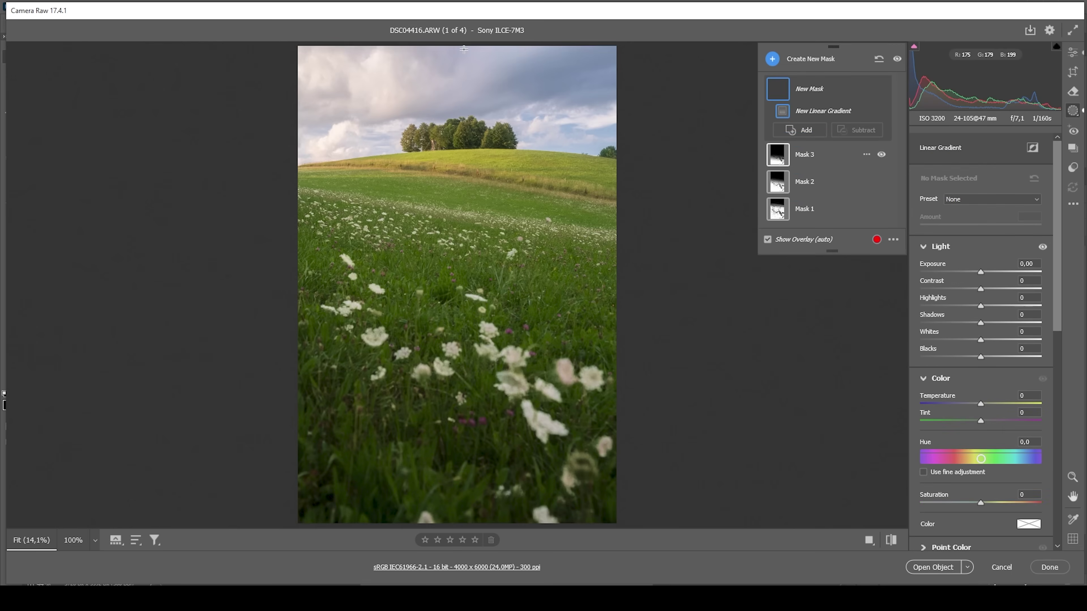
pyautogui.moveTo(464, 48); pyautogui.dragTo(462, 122)
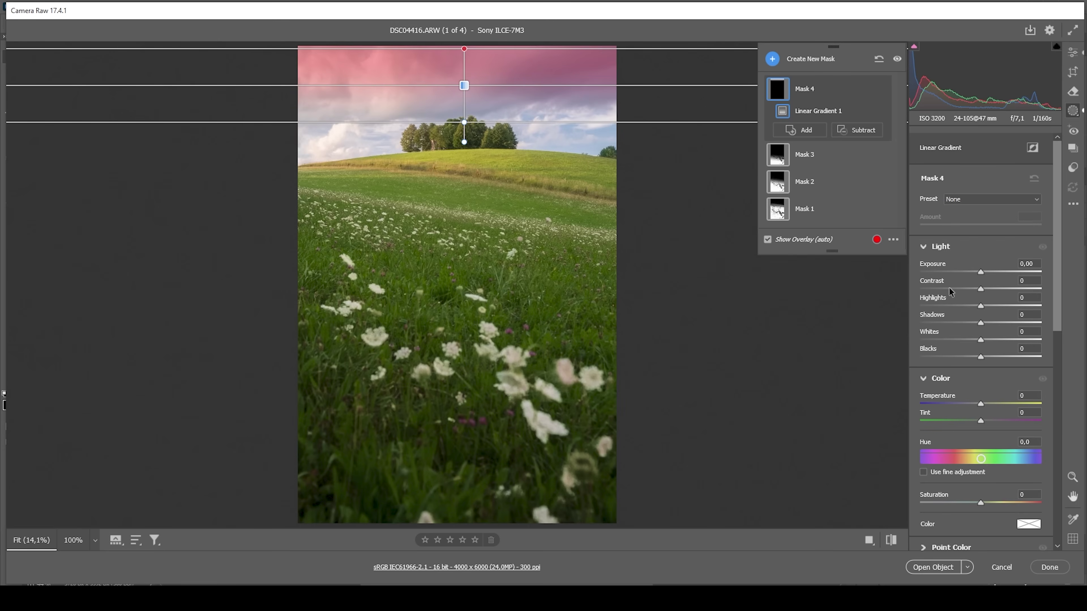
pyautogui.moveTo(981, 273); pyautogui.dragTo(993, 293)
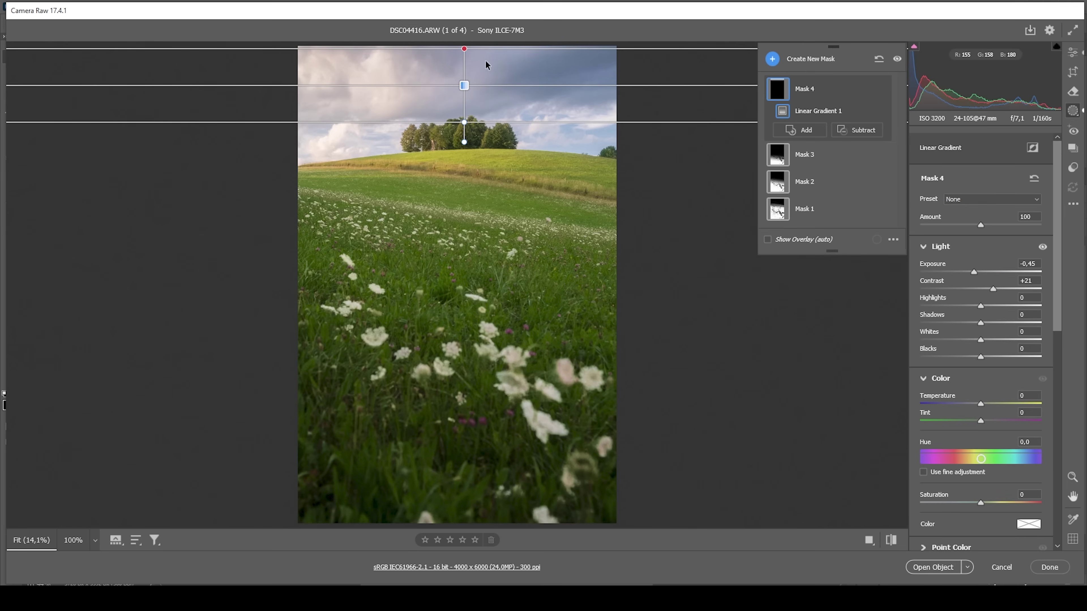
pyautogui.moveTo(484, 49); pyautogui.dragTo(599, 58)
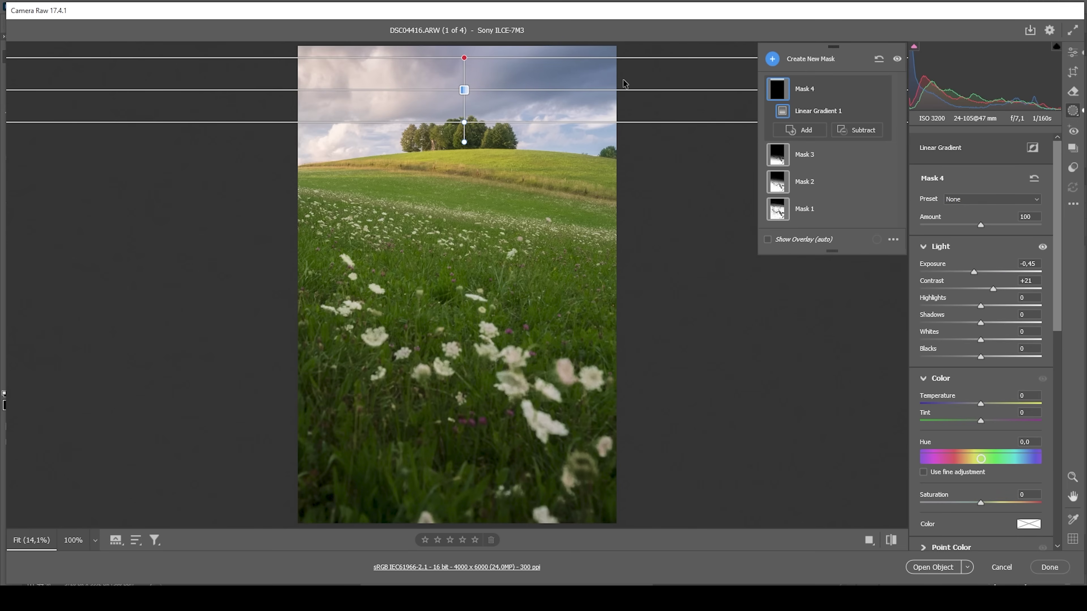
# Add an angled linear gradient over the upper-right sky with Blacks at -16
pyautogui.click(772, 58)
pyautogui.click(813, 155)
pyautogui.moveTo(552, 48); pyautogui.dragTo(542, 112)
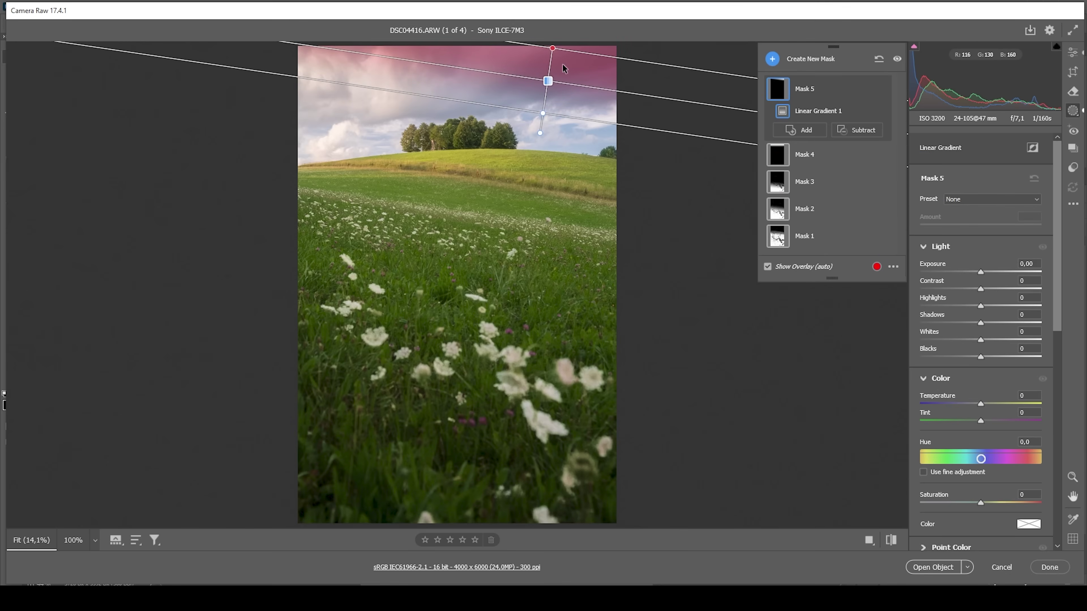
pyautogui.moveTo(979, 358); pyautogui.dragTo(973, 360)
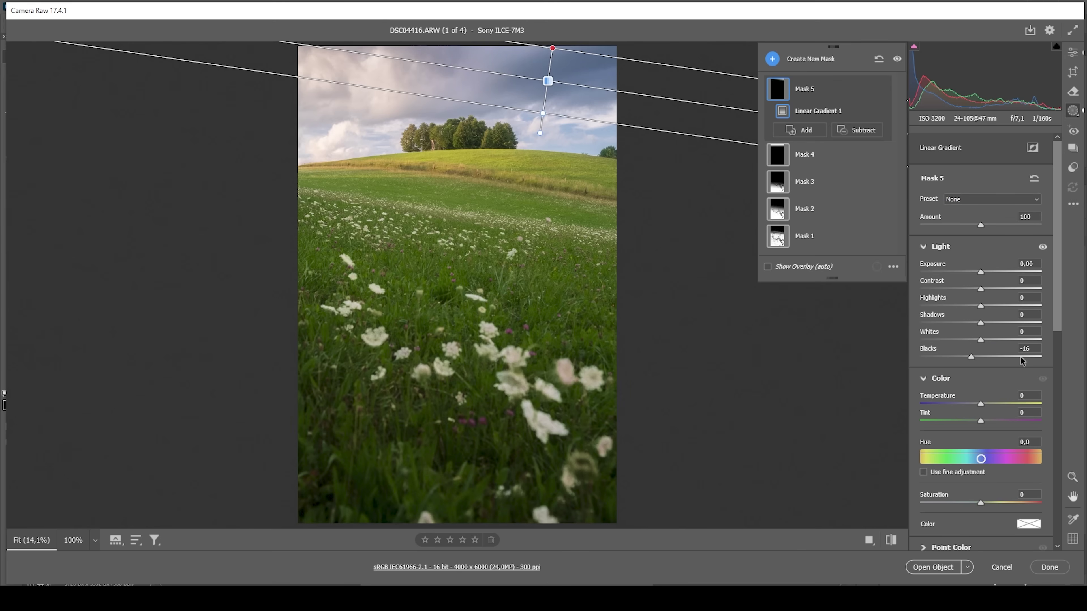
# Place a radial gradient ellipse over the left part of the horizon
pyautogui.click(772, 58)
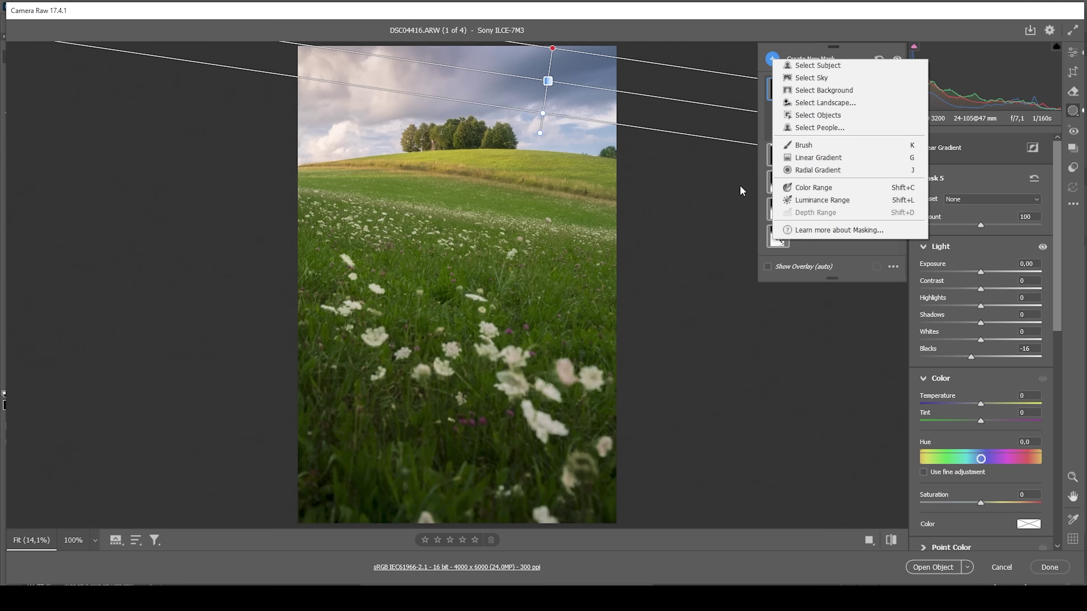
pyautogui.click(827, 176)
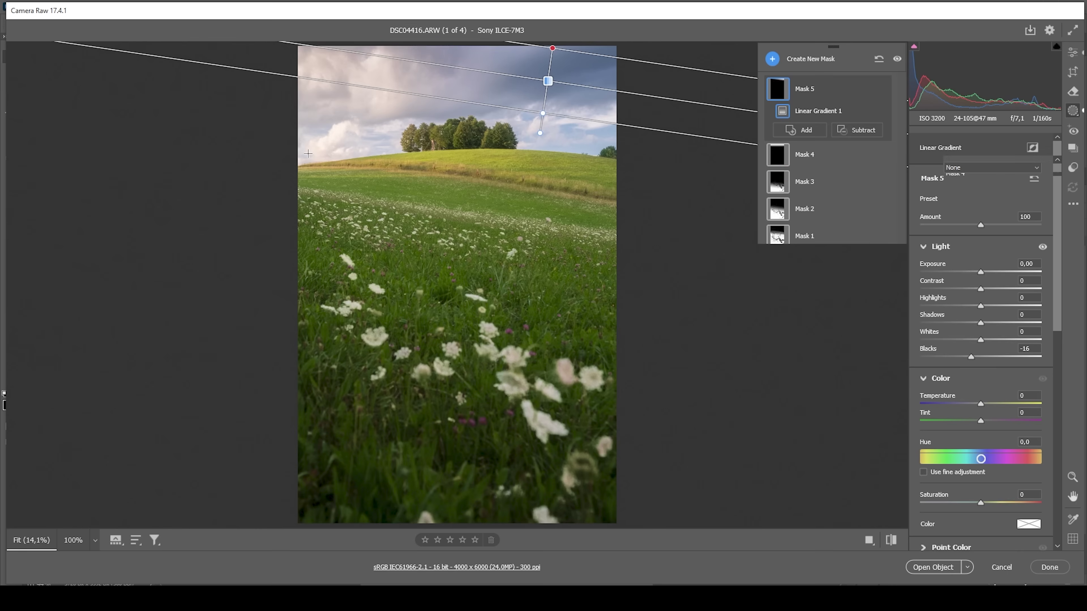
pyautogui.moveTo(313, 151); pyautogui.dragTo(414, 183)
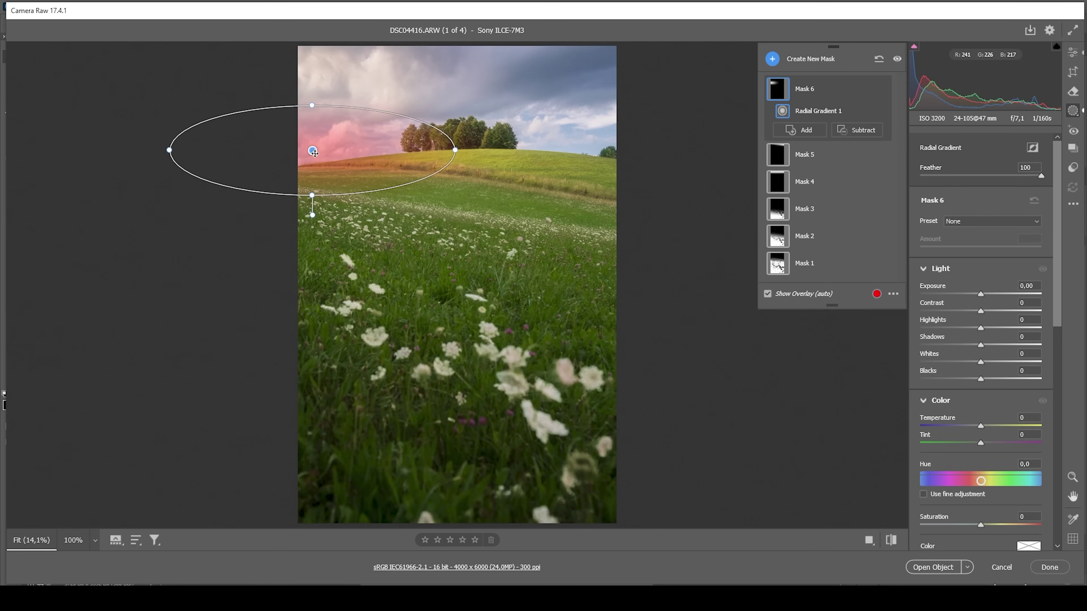
pyautogui.moveTo(313, 150); pyautogui.dragTo(294, 157)
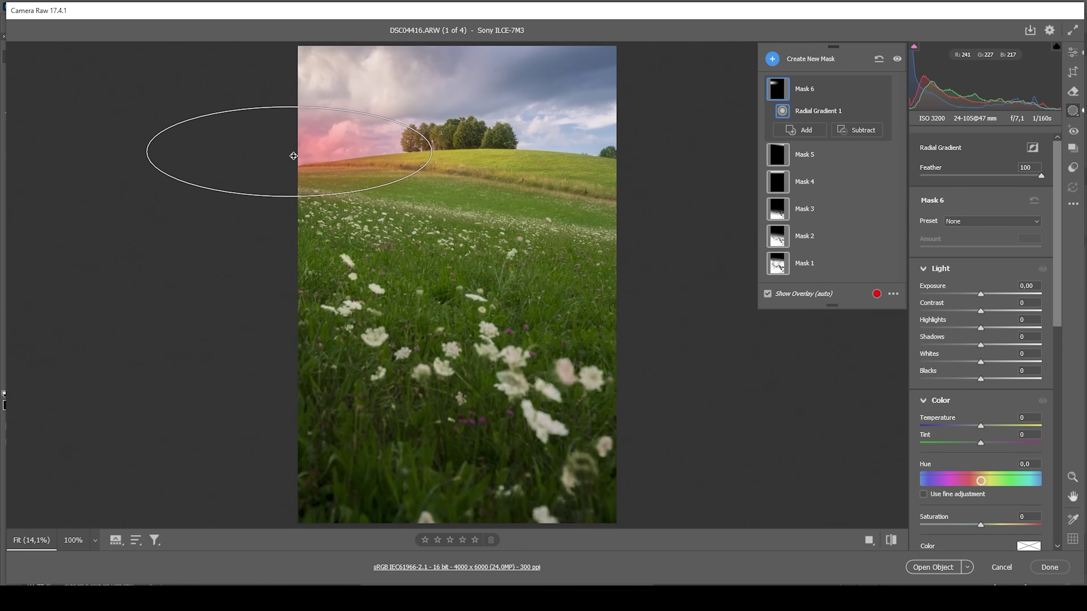
pyautogui.click(443, 145)
pyautogui.moveTo(299, 158); pyautogui.dragTo(296, 156)
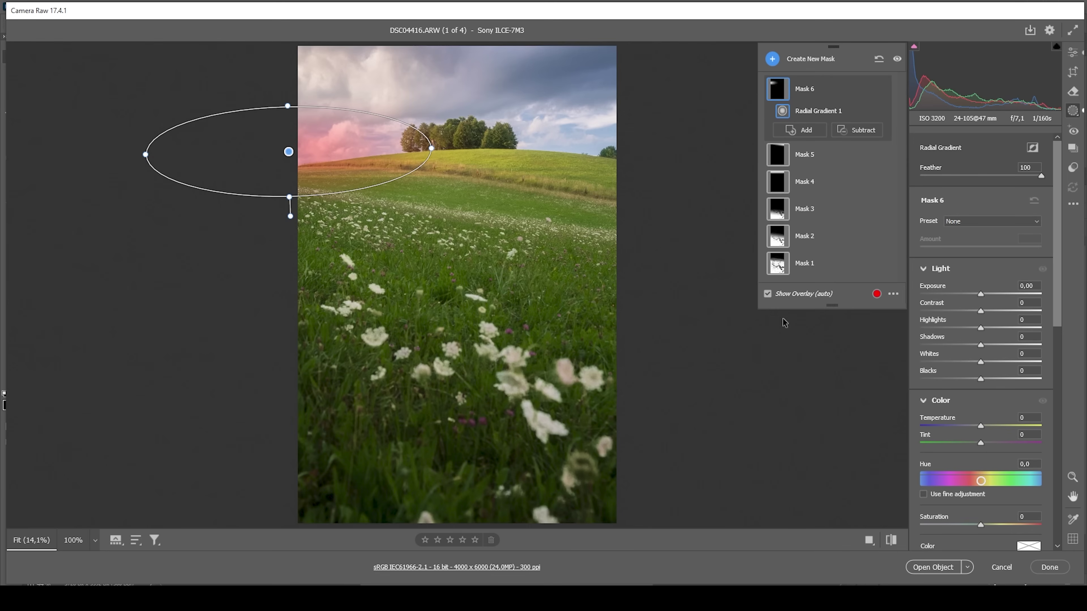
# Set the ellipse's Blacks to +77, Dehaze to -24 and Temperature to +11
pyautogui.moveTo(981, 379); pyautogui.dragTo(1027, 379)
pyautogui.scroll(-5, 1023, 385)
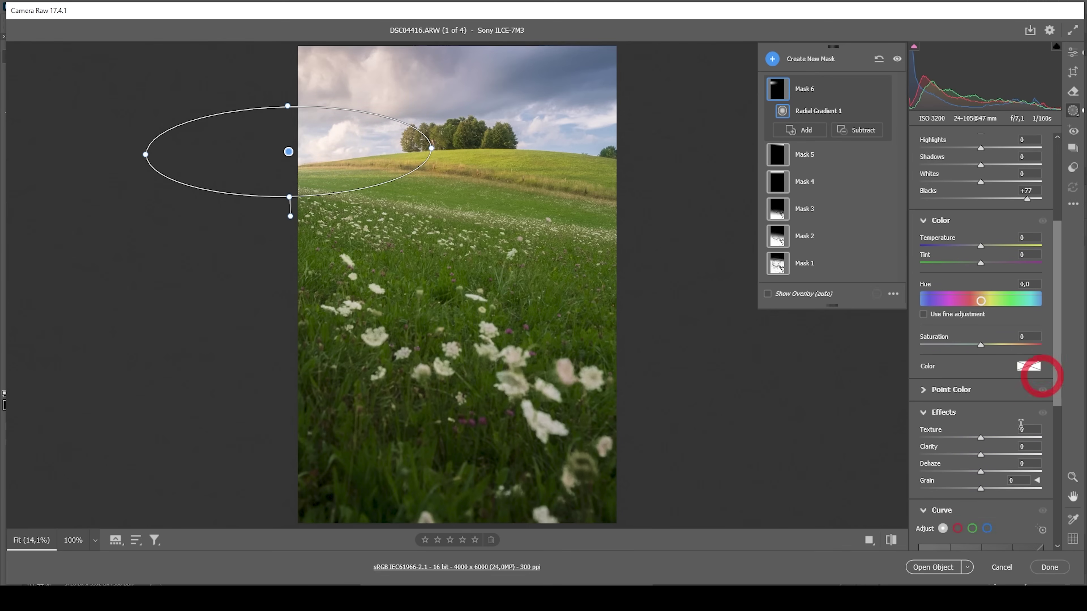
pyautogui.moveTo(981, 471); pyautogui.dragTo(981, 471)
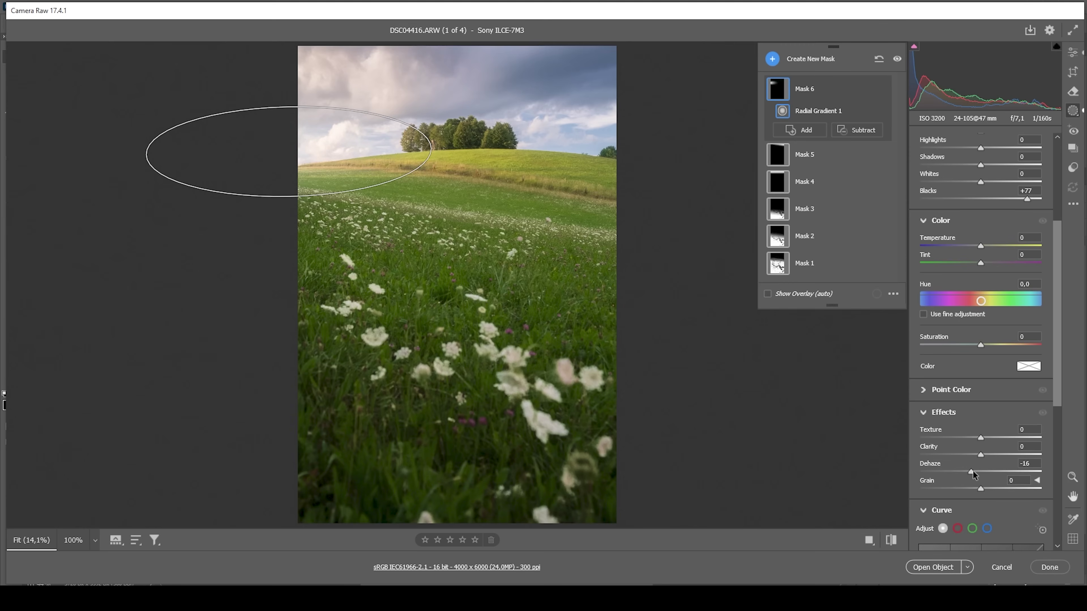
pyautogui.moveTo(973, 470); pyautogui.dragTo(965, 470)
pyautogui.moveTo(983, 247); pyautogui.dragTo(989, 247)
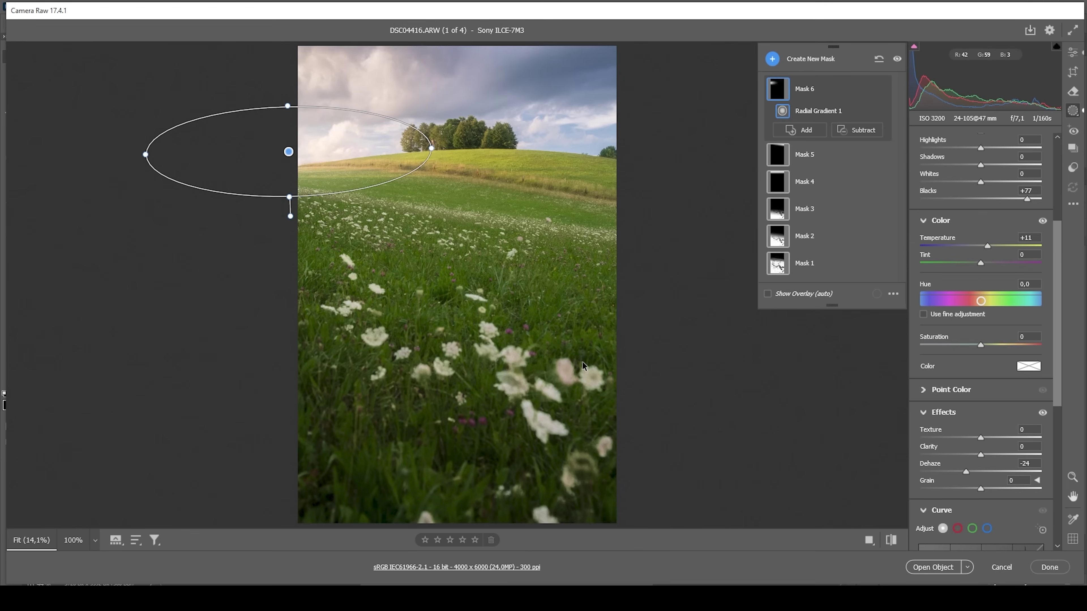
pyautogui.click(772, 59)
# Build Mask 7 from the white flowers' colour range, subtracting a gradient over the distant meadow
pyautogui.click(813, 197)
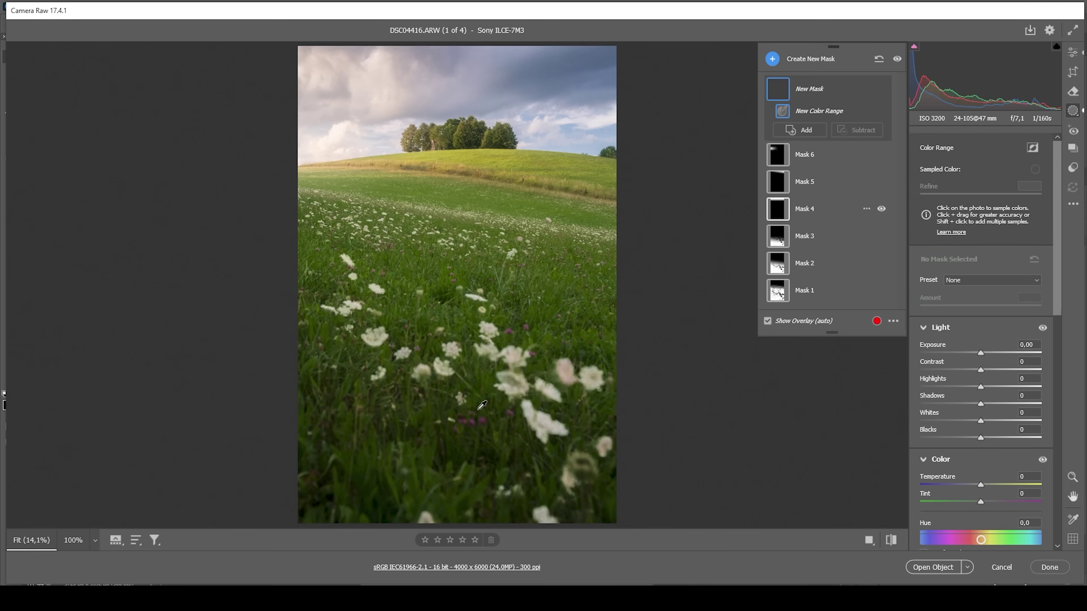
pyautogui.click(490, 327)
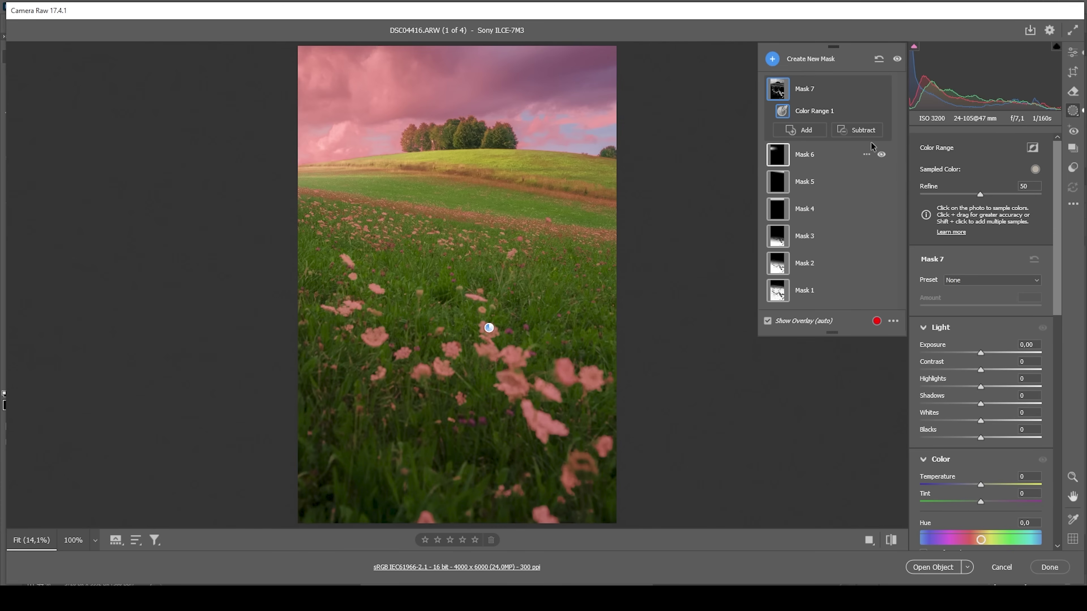
pyautogui.click(875, 132)
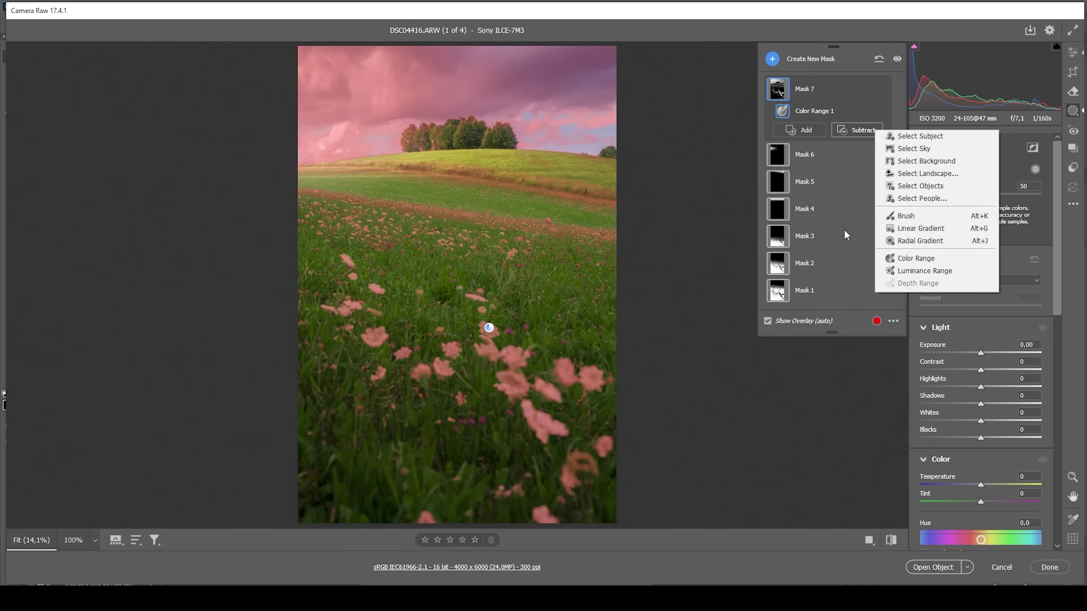
pyautogui.click(926, 230)
pyautogui.moveTo(434, 176); pyautogui.dragTo(430, 219)
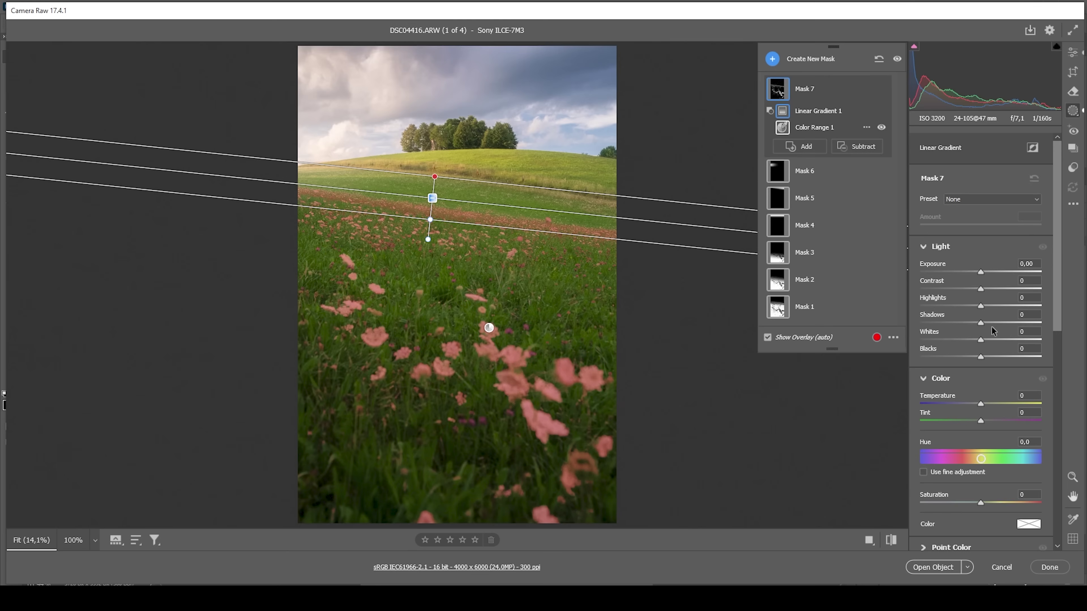
# Set Mask 7's Whites to +48, Temperature to -9 and Clarity to +17
pyautogui.moveTo(981, 339); pyautogui.dragTo(1000, 340)
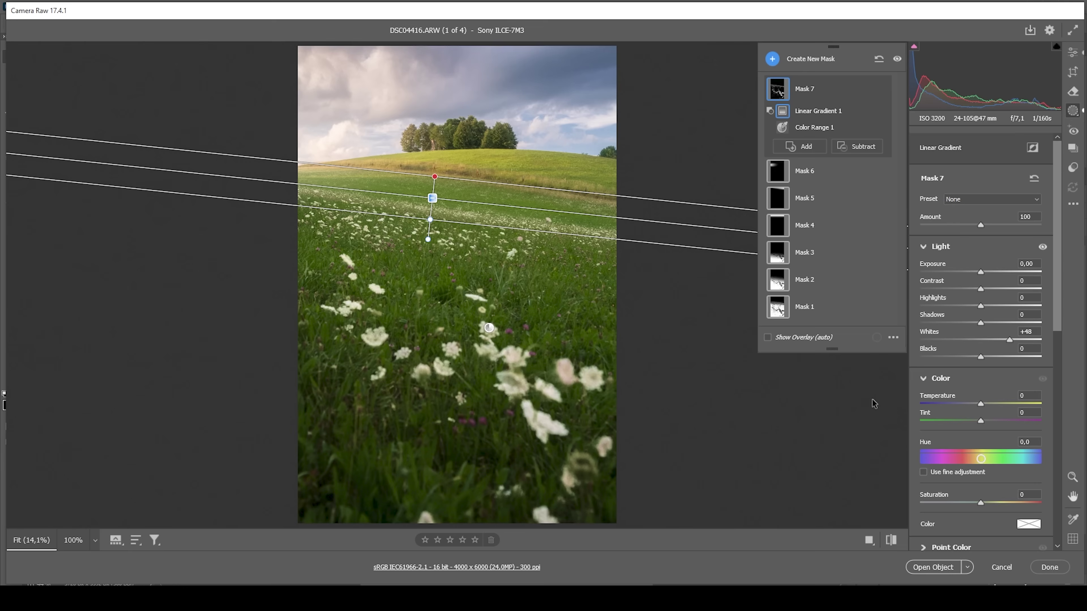
pyautogui.moveTo(981, 405); pyautogui.dragTo(979, 406)
pyautogui.moveTo(978, 407); pyautogui.dragTo(975, 405)
pyautogui.moveTo(1055, 296); pyautogui.dragTo(1056, 349)
pyautogui.moveTo(981, 446); pyautogui.dragTo(990, 448)
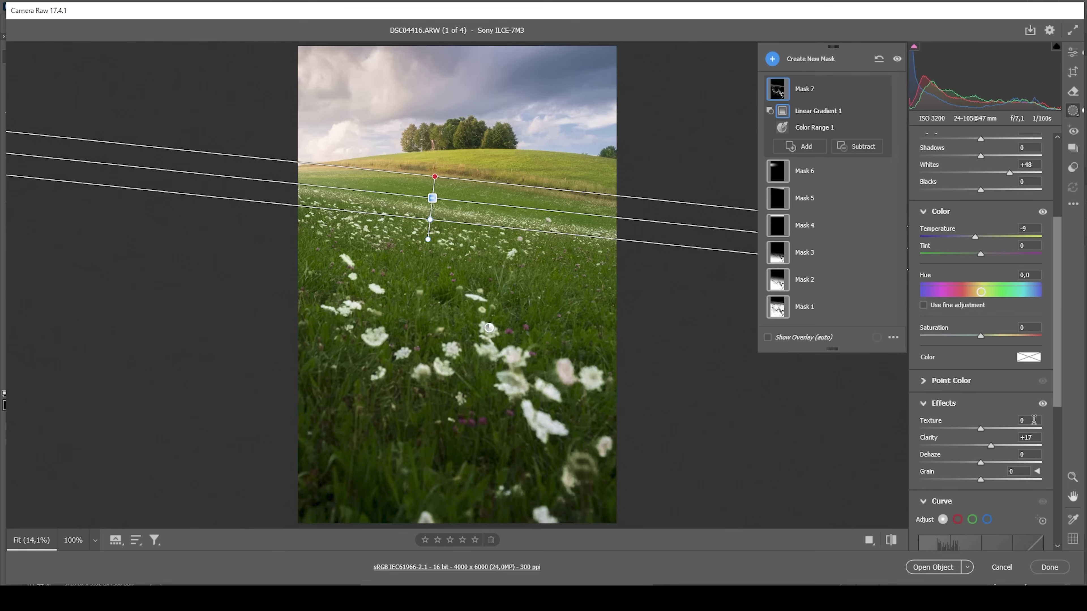
# In the Color Mixer, raise Yellows saturation and lower Greens and Blues saturation
pyautogui.click(897, 60)
pyautogui.click(897, 60)
pyautogui.click(1072, 59)
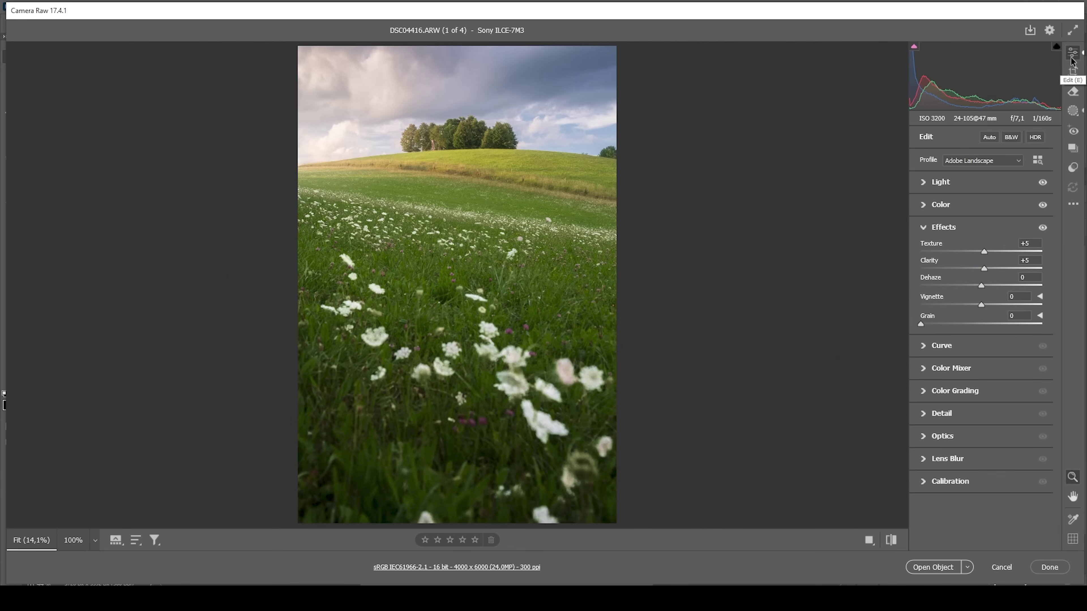
pyautogui.click(943, 227)
pyautogui.click(944, 273)
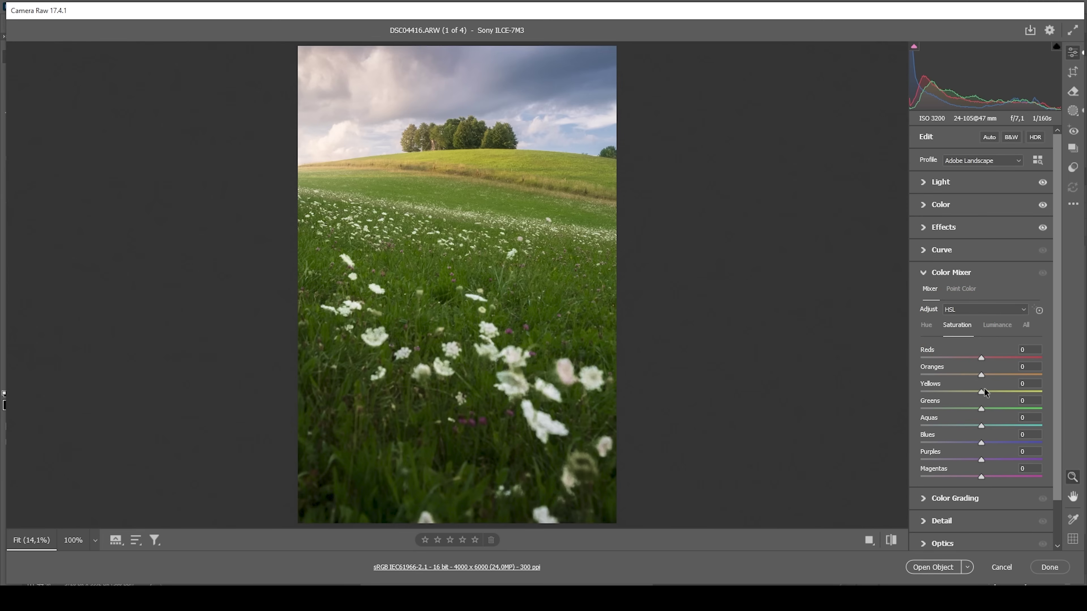
pyautogui.moveTo(982, 391); pyautogui.dragTo(986, 391)
pyautogui.moveTo(994, 391); pyautogui.dragTo(1002, 391)
pyautogui.moveTo(981, 407); pyautogui.dragTo(977, 407)
pyautogui.moveTo(981, 443); pyautogui.dragTo(977, 442)
pyautogui.moveTo(975, 441); pyautogui.dragTo(973, 441)
# Set HSL Luminance to Yellows +17, Blues -19 and Greens -19
pyautogui.click(996, 326)
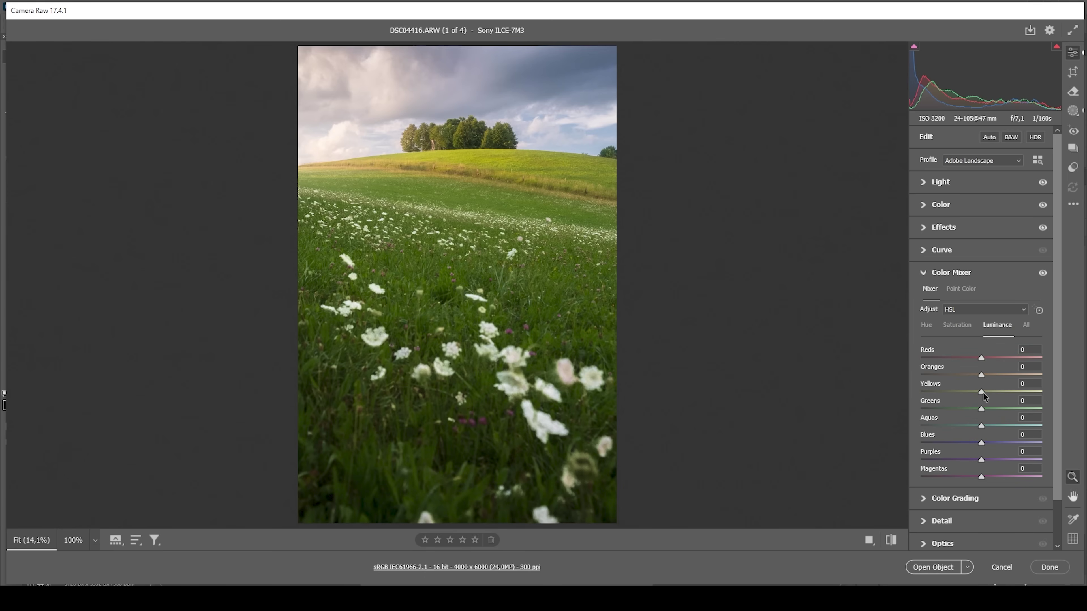
pyautogui.moveTo(984, 392); pyautogui.dragTo(989, 392)
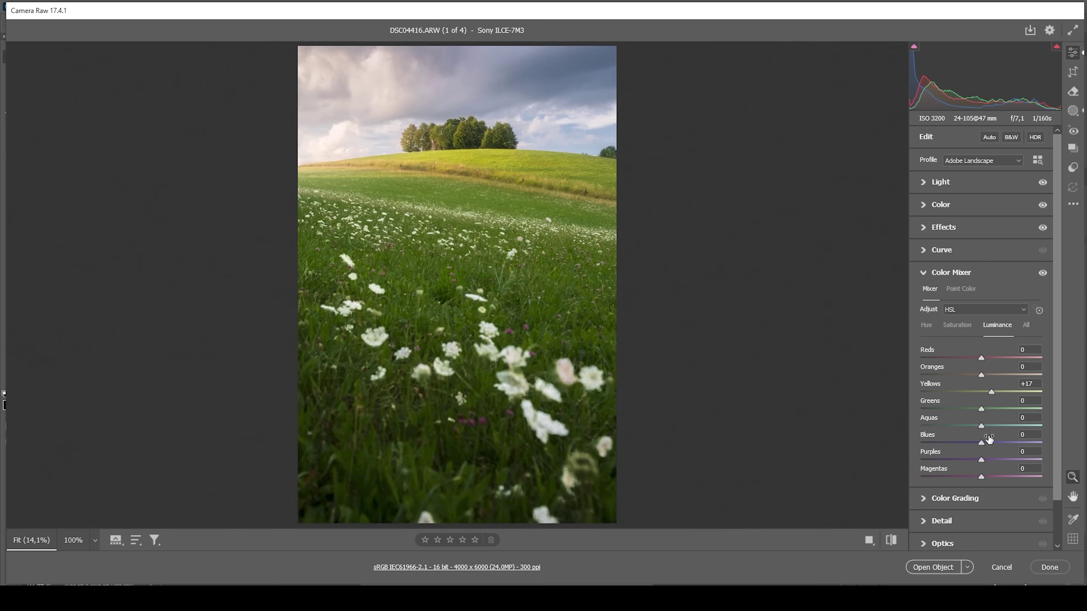
pyautogui.moveTo(981, 443); pyautogui.dragTo(970, 445)
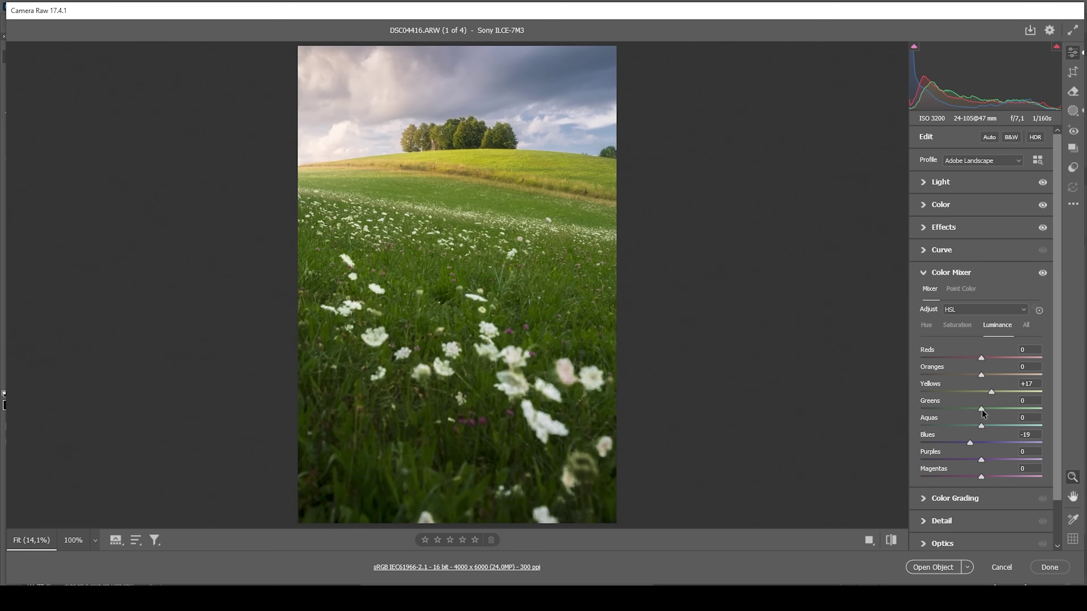
pyautogui.moveTo(981, 408); pyautogui.dragTo(966, 408)
pyautogui.moveTo(969, 412); pyautogui.dragTo(972, 412)
pyautogui.click(935, 273)
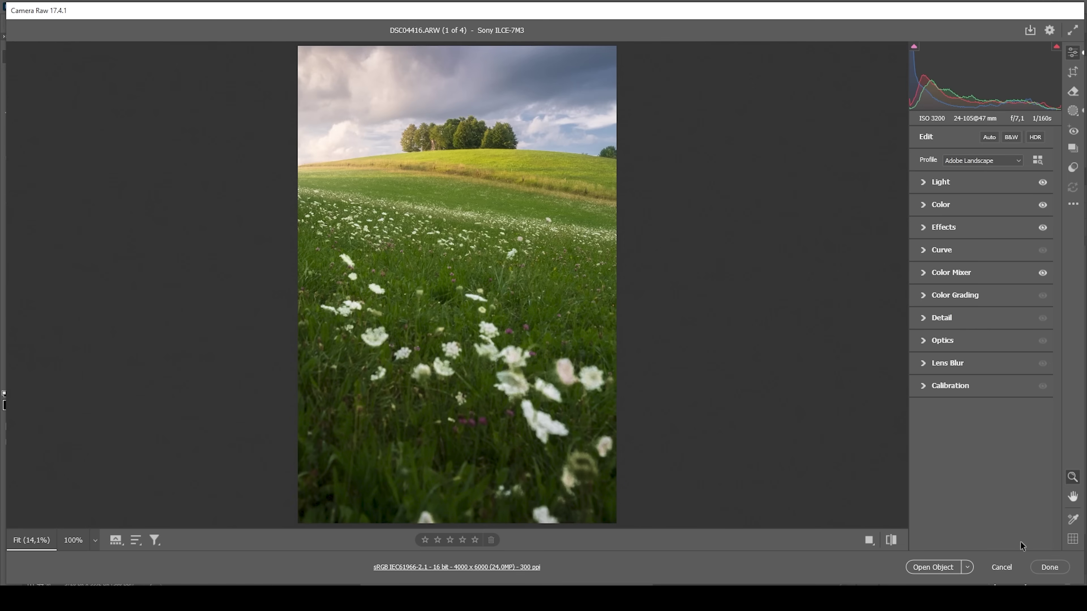
# Shift the Calibration Blue Primary Hue to -5
pyautogui.click(922, 388)
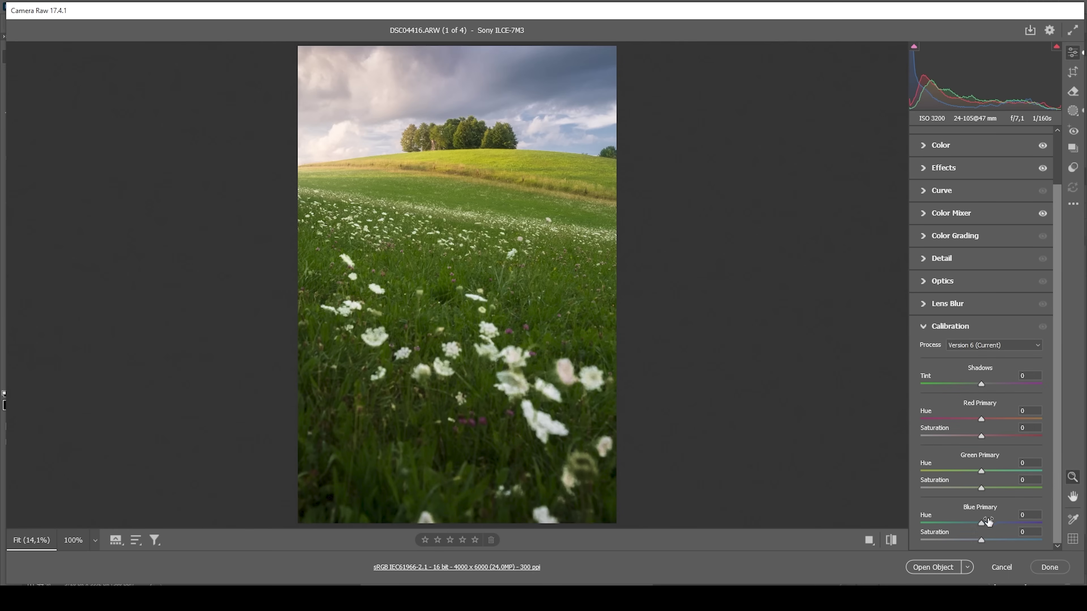
pyautogui.moveTo(978, 521); pyautogui.dragTo(989, 539)
pyautogui.click(946, 324)
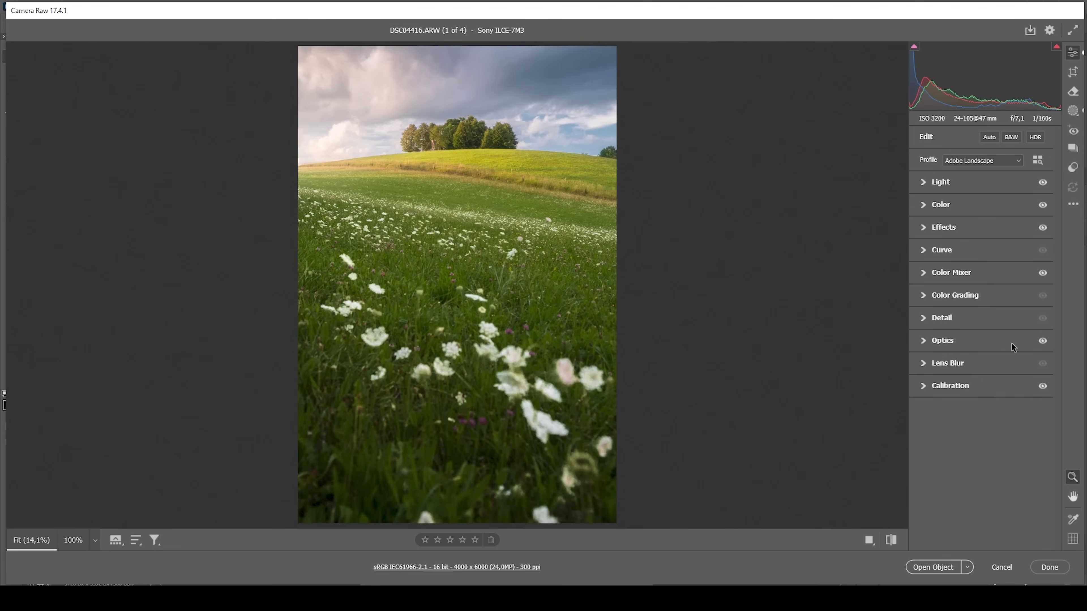
# Sharpen with Radius 0,5, Detail 100, Masking 51 and Amount 61
pyautogui.click(957, 317)
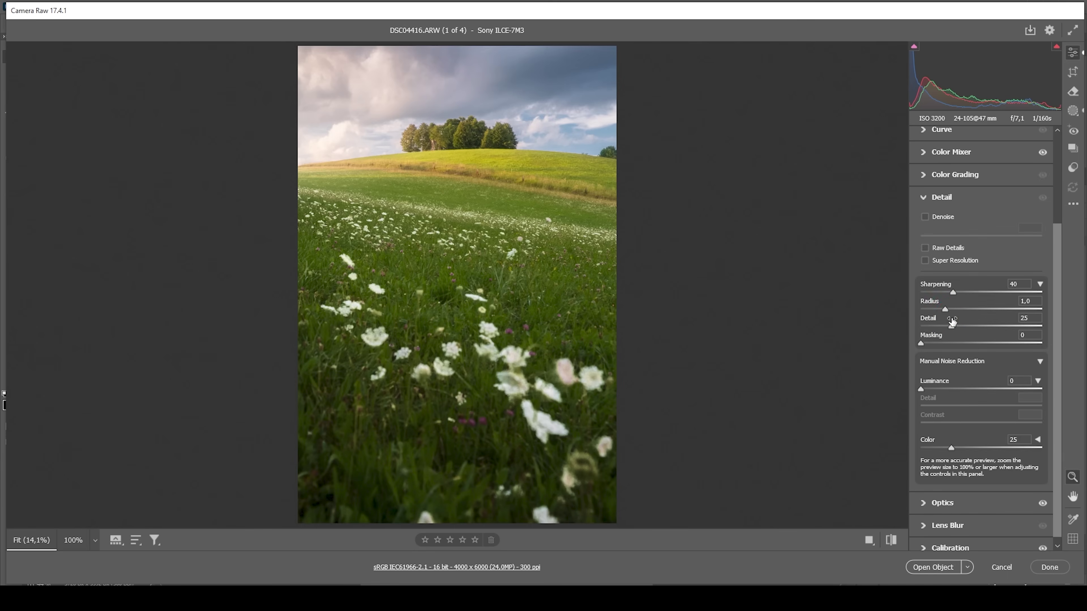
pyautogui.moveTo(945, 309); pyautogui.dragTo(861, 311)
pyautogui.moveTo(949, 326); pyautogui.dragTo(1083, 322)
pyautogui.moveTo(921, 343); pyautogui.dragTo(1016, 344)
pyautogui.moveTo(952, 292); pyautogui.dragTo(971, 295)
pyautogui.click(953, 198)
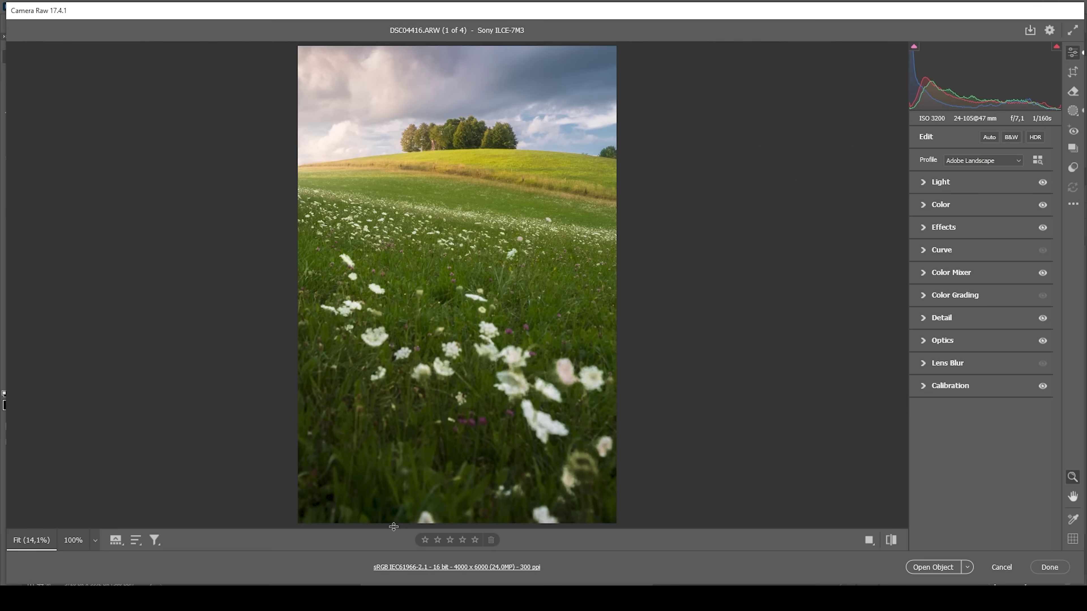
# Sync every setting from DSC04416.ARW to all four meadow shots using Sync Settings with Check All
pyautogui.moveTo(396, 519); pyautogui.dragTo(416, 428)
pyautogui.moveTo(48, 478)
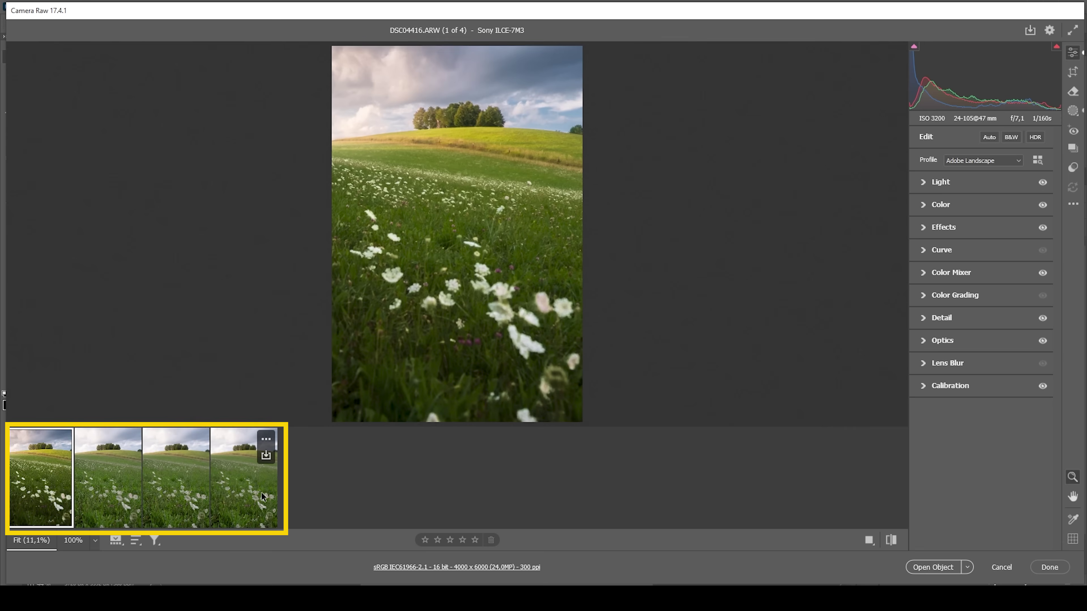
pyautogui.moveTo(43, 500)
pyautogui.moveTo(249, 494)
pyautogui.keyDown('shift'); pyautogui.click(247, 493); pyautogui.keyUp('shift')
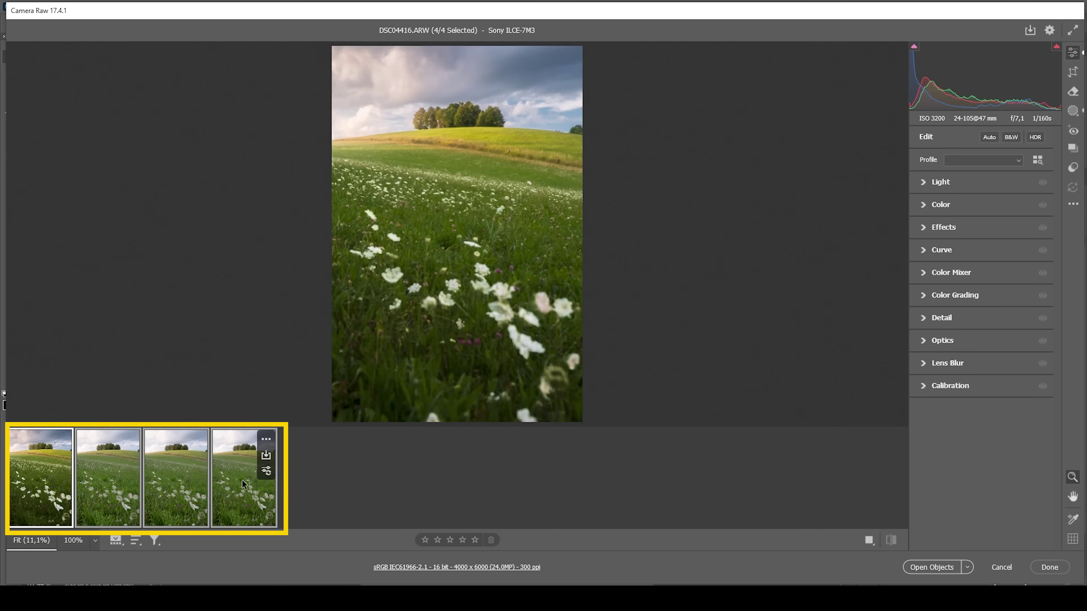
pyautogui.rightClick(242, 480)
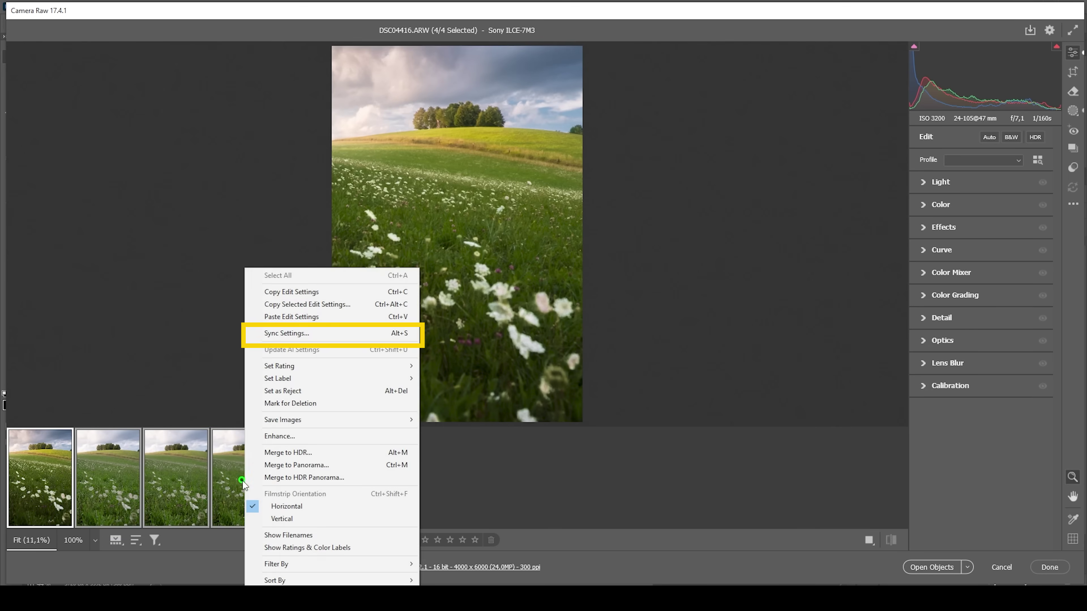
pyautogui.click(307, 334)
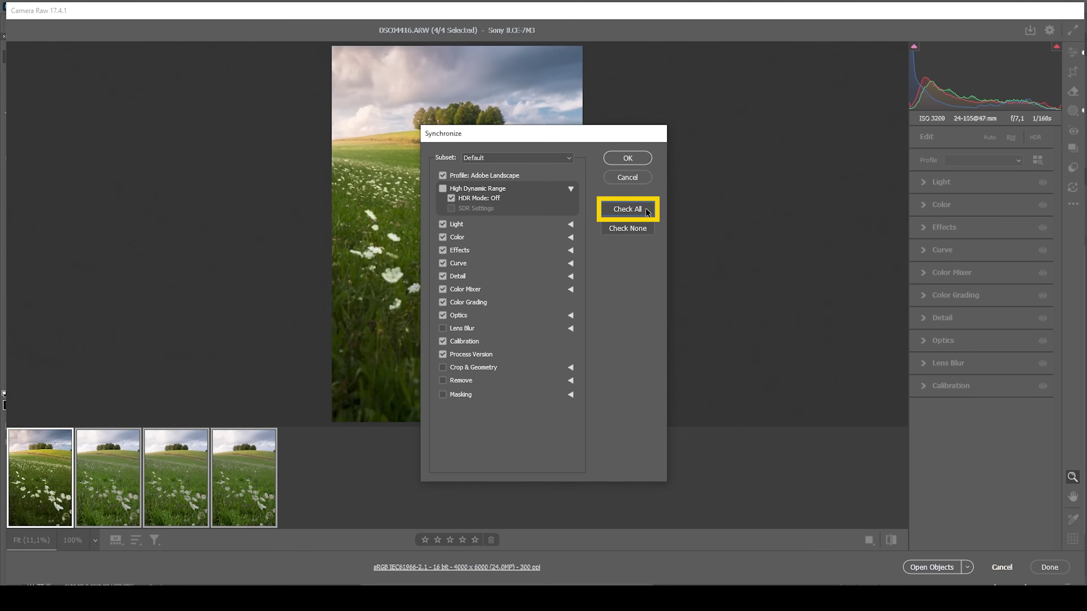
pyautogui.click(626, 209)
pyautogui.click(627, 158)
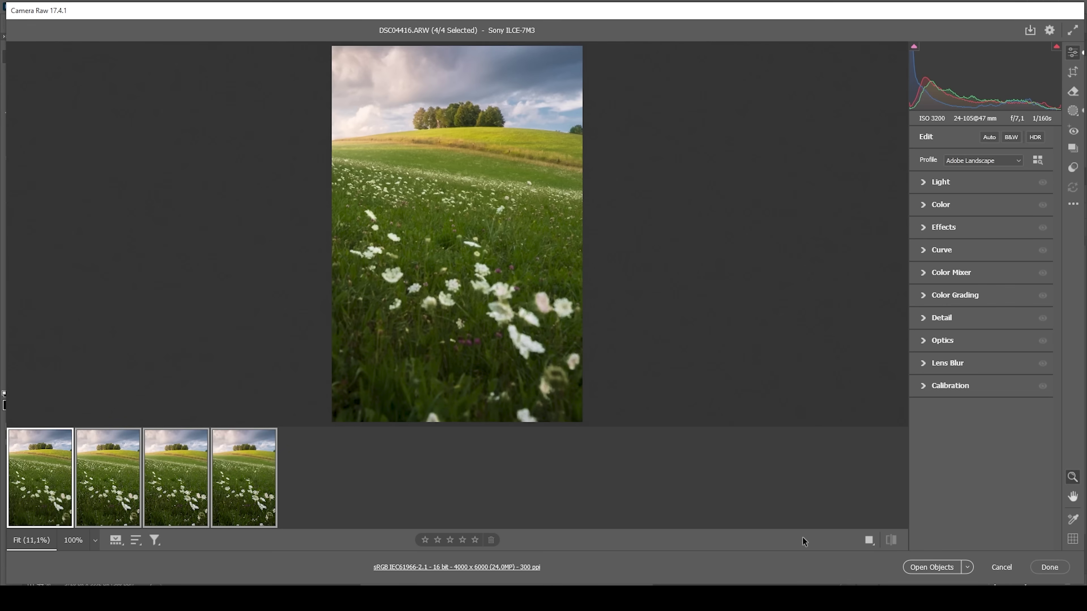
# Open the four edited photos in Photoshop and paste DSC04431 onto DSC04416 as a layer
pyautogui.click(919, 566)
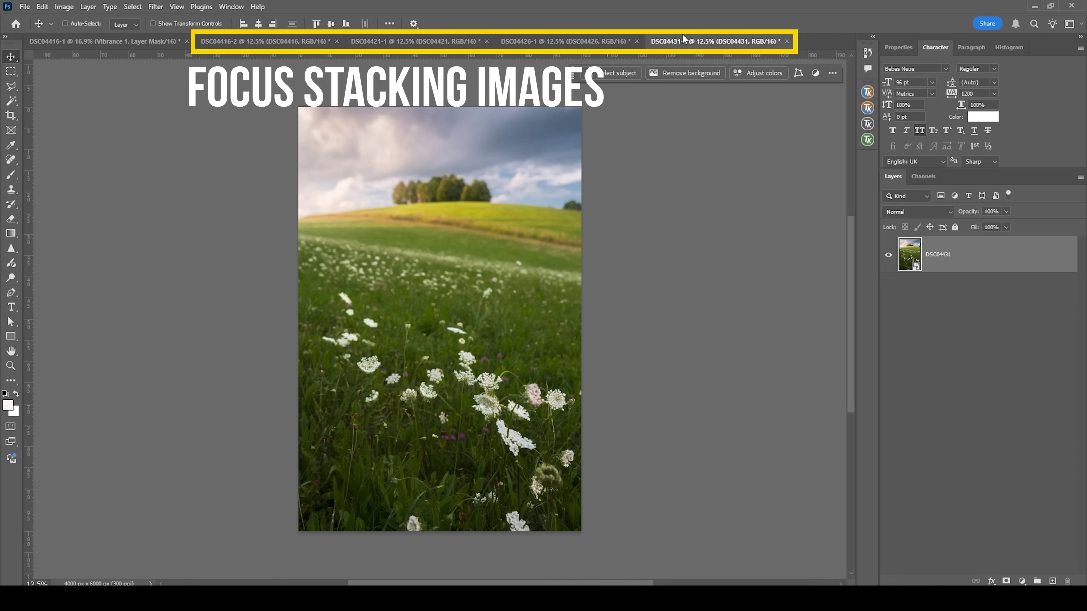
pyautogui.hotkey('ctrl', 'a')
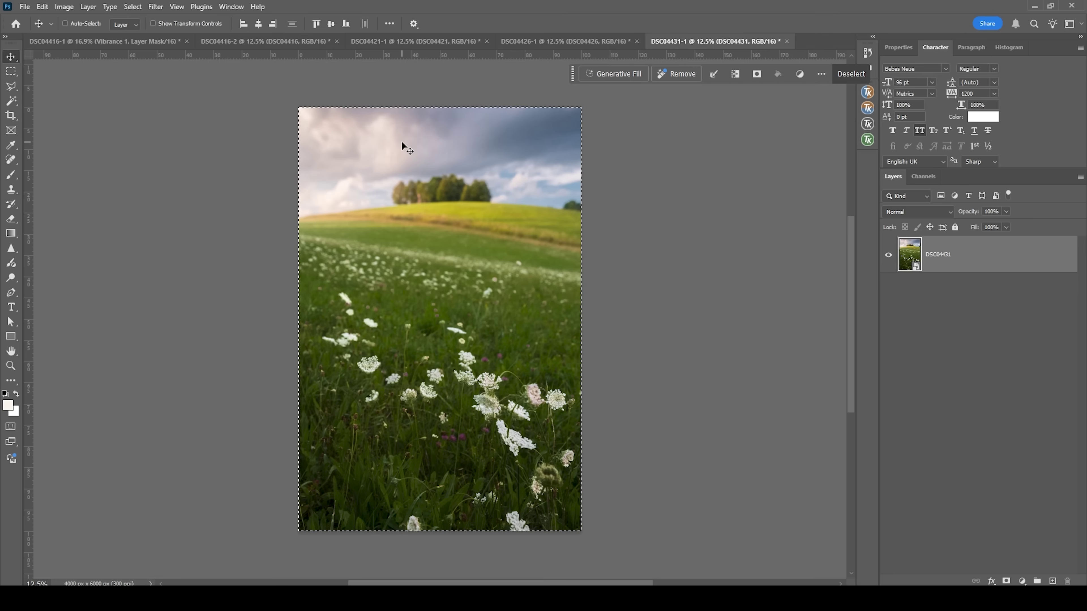
pyautogui.hotkey('ctrl', 'c')
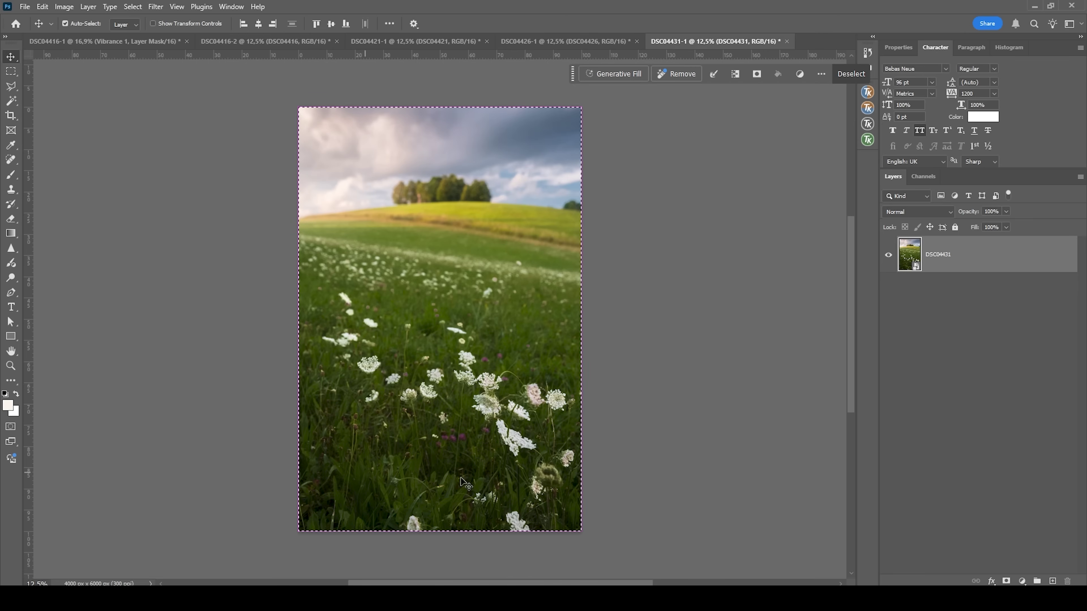
pyautogui.click(301, 45)
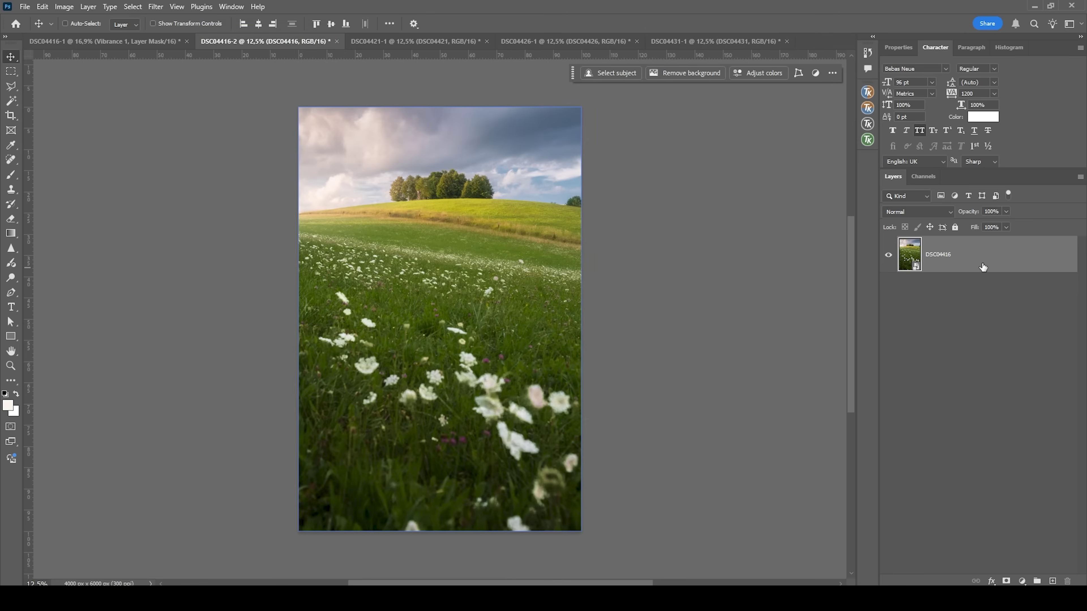
pyautogui.hotkey('ctrl', 'v')
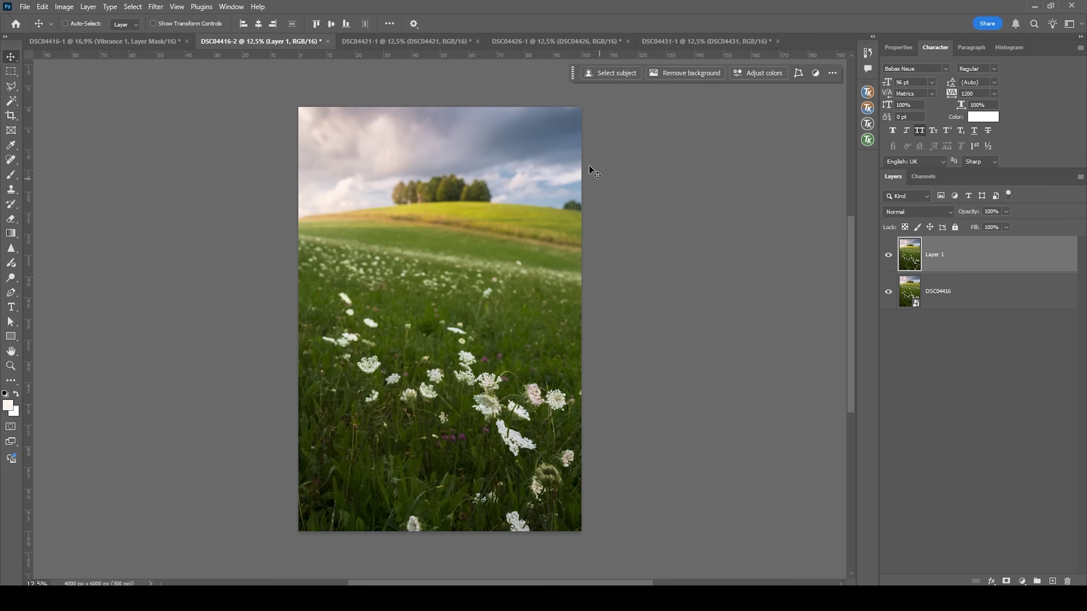
# Copy DSC04421 and DSC04426 into DSC04416 as Layers 2 and 3
pyautogui.click(418, 42)
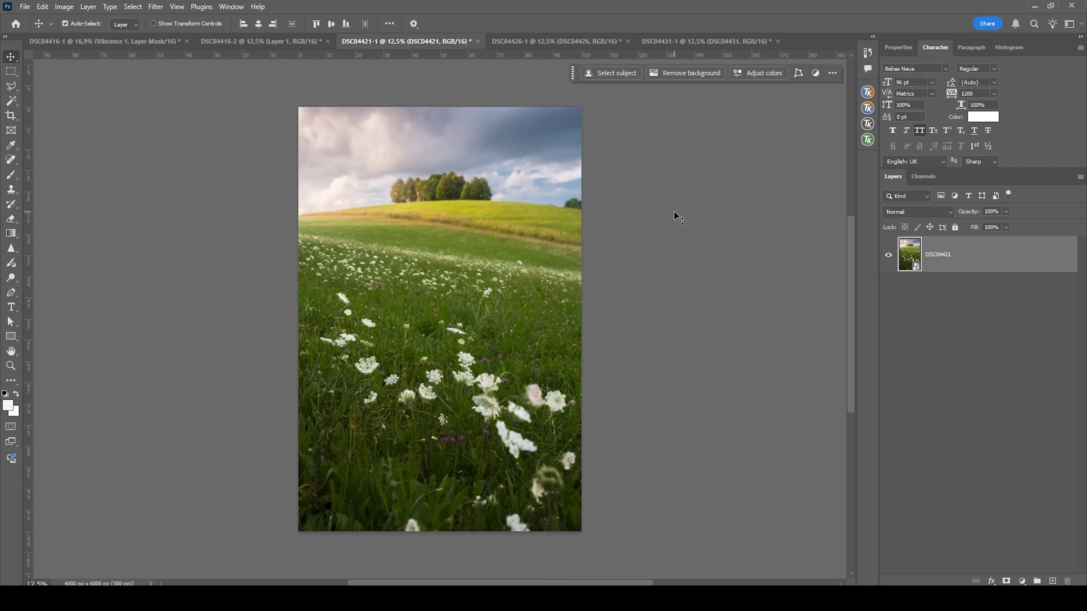
pyautogui.hotkey('ctrl', 'a')
pyautogui.click(281, 37)
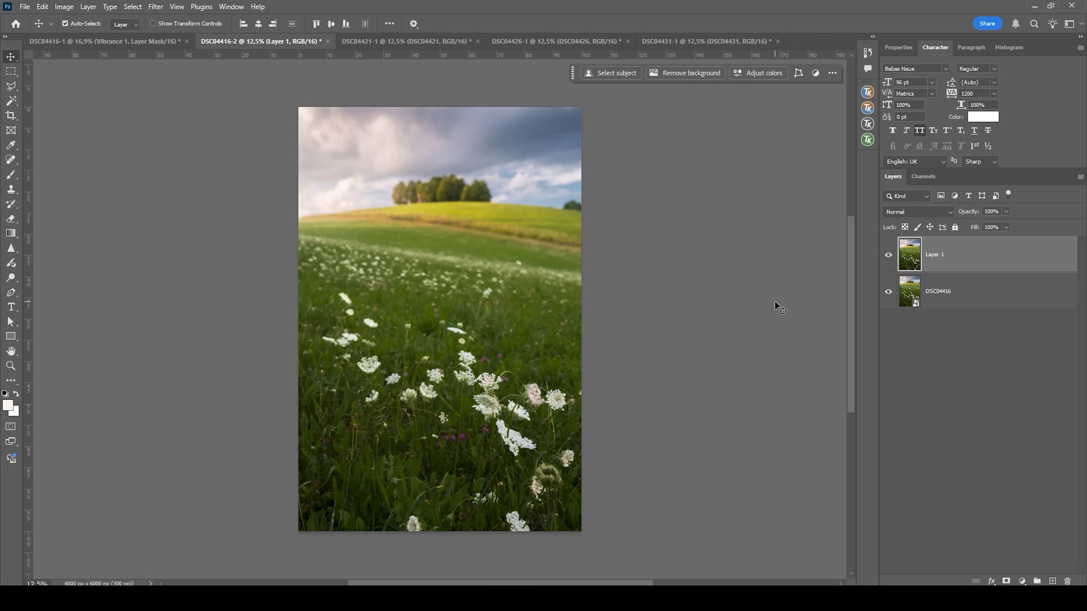
pyautogui.hotkey('ctrl', 'v')
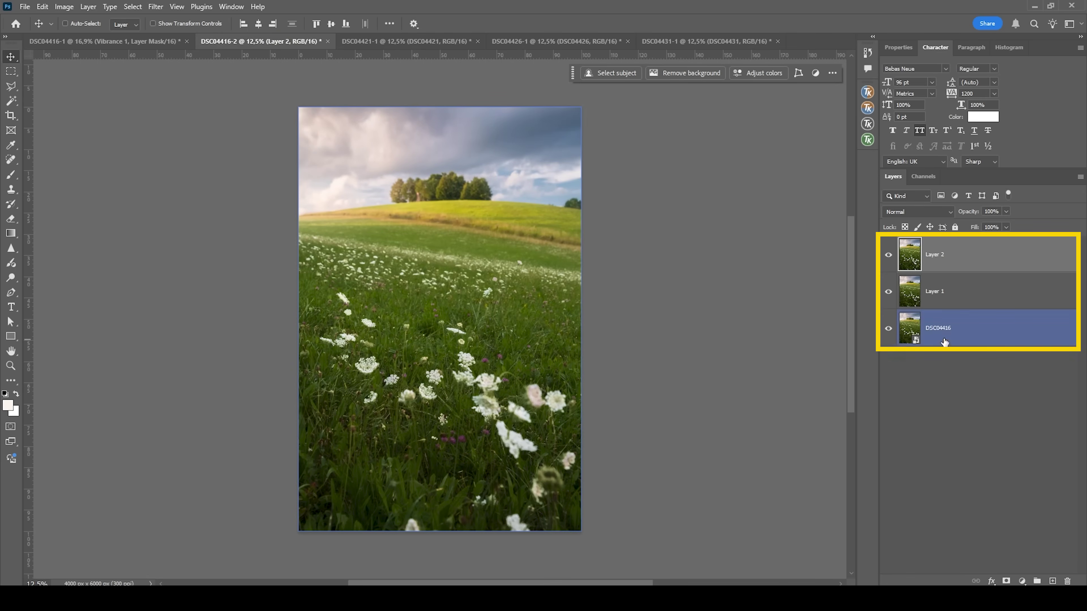
pyautogui.click(527, 41)
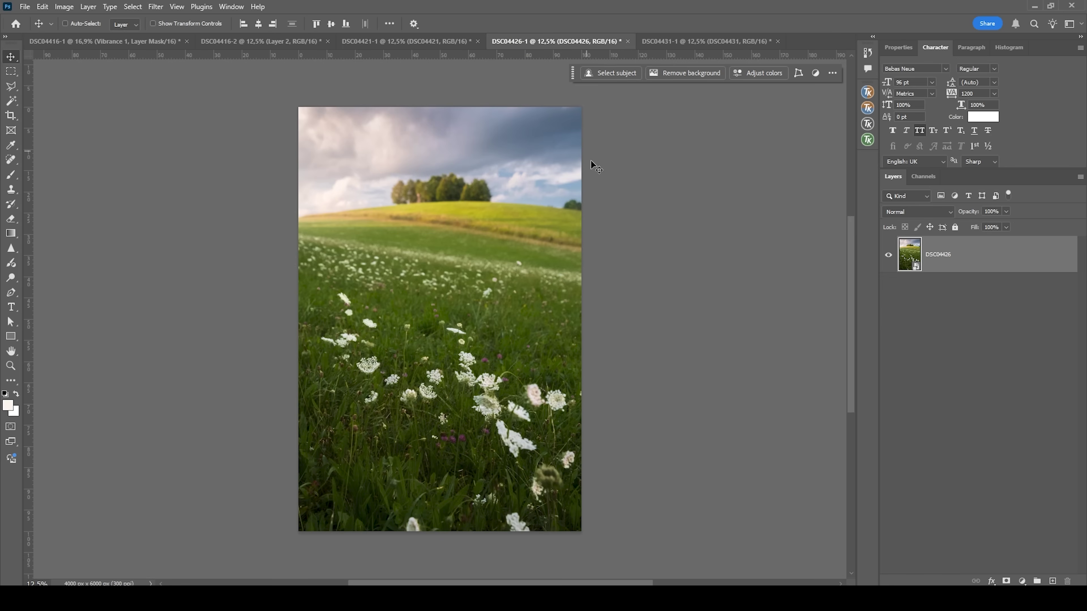
pyautogui.hotkey('ctrl', 'a')
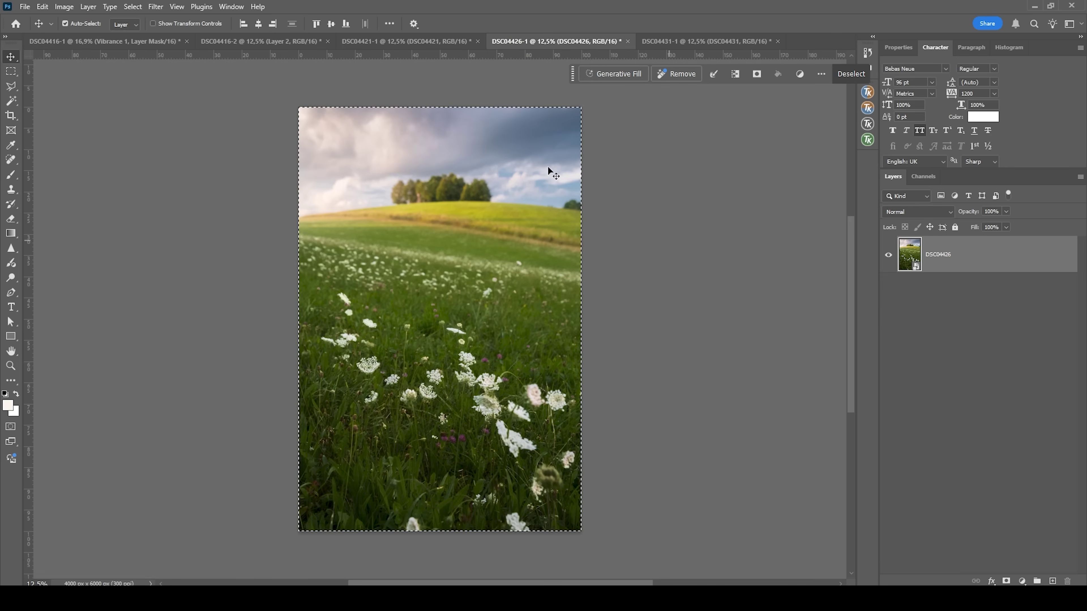
pyautogui.click(275, 41)
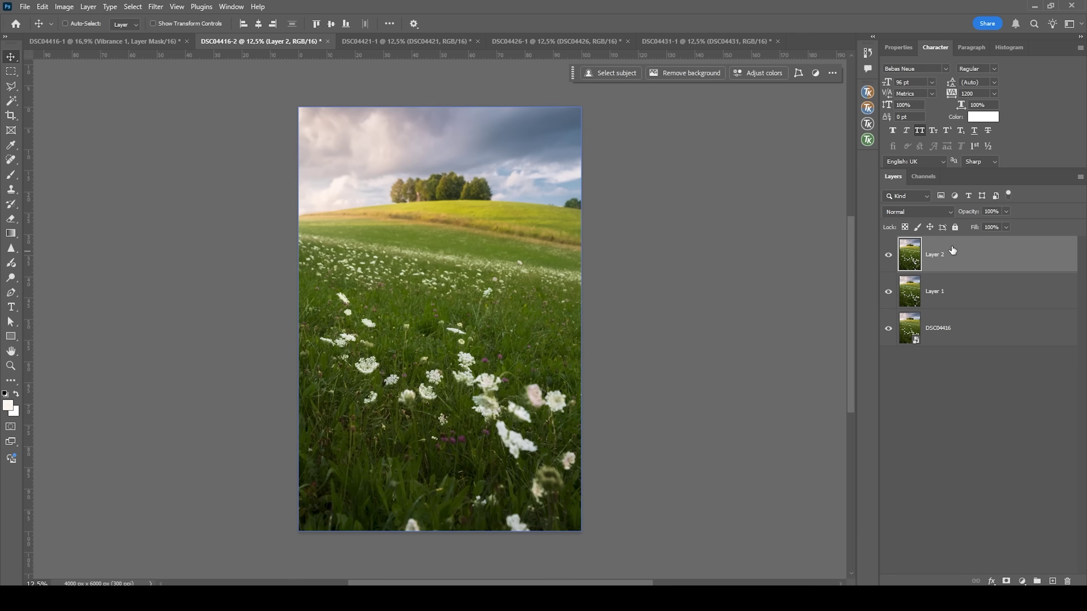
pyautogui.hotkey('ctrl', 'v')
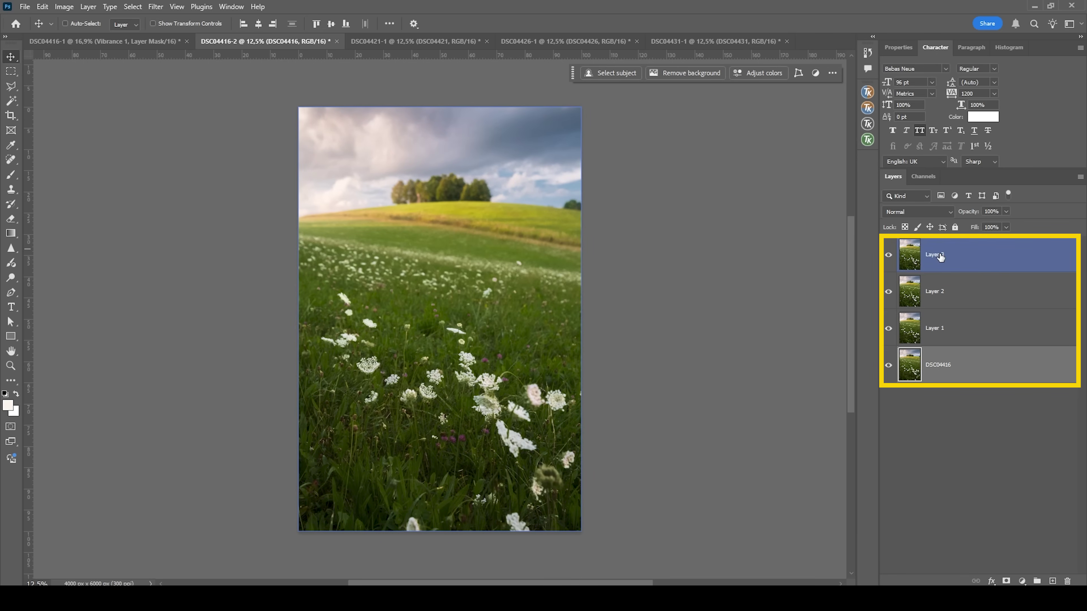
pyautogui.click(937, 291)
pyautogui.click(939, 256)
pyautogui.click(939, 328)
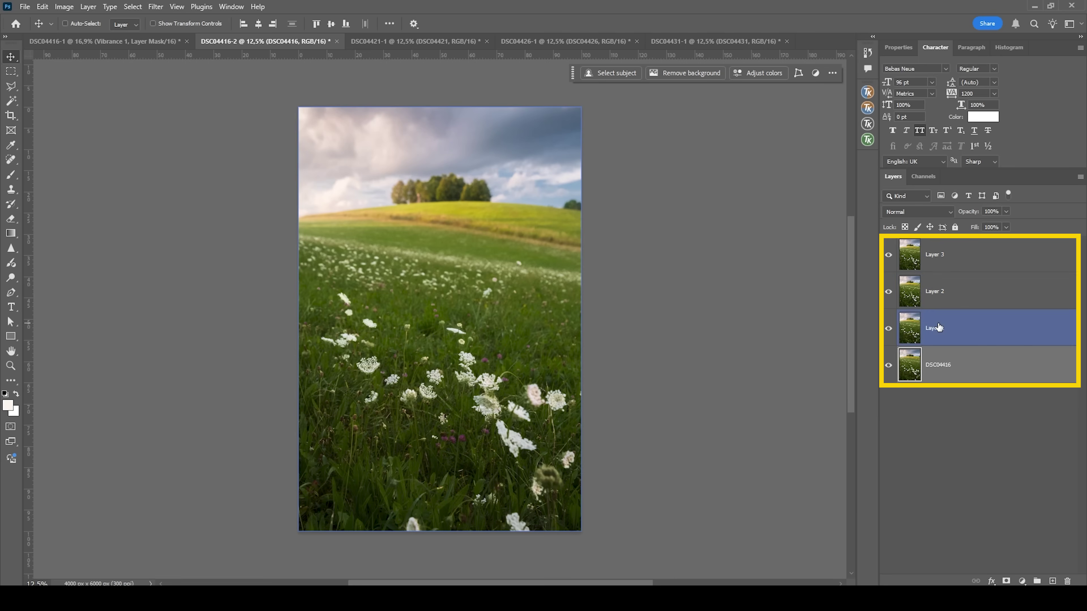
pyautogui.click(943, 351)
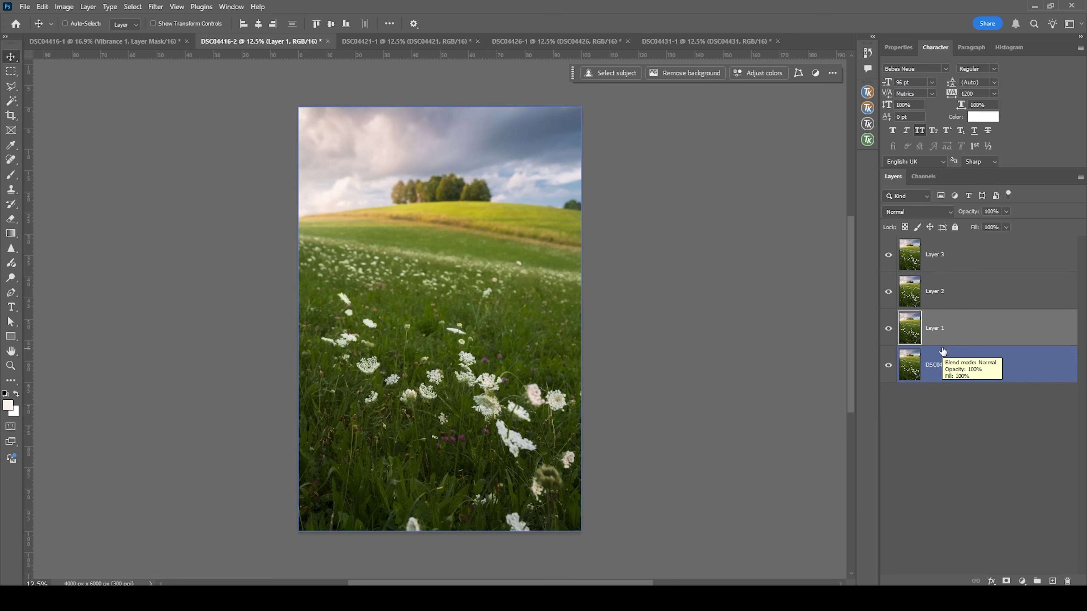
pyautogui.click(889, 328)
pyautogui.click(889, 295)
pyautogui.click(888, 292)
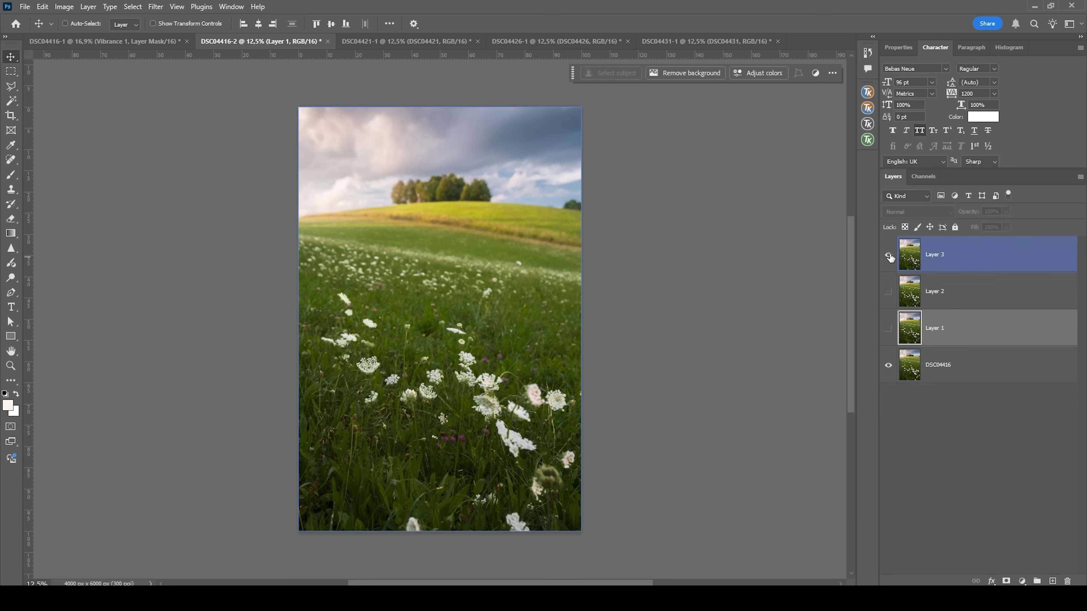
pyautogui.click(888, 254)
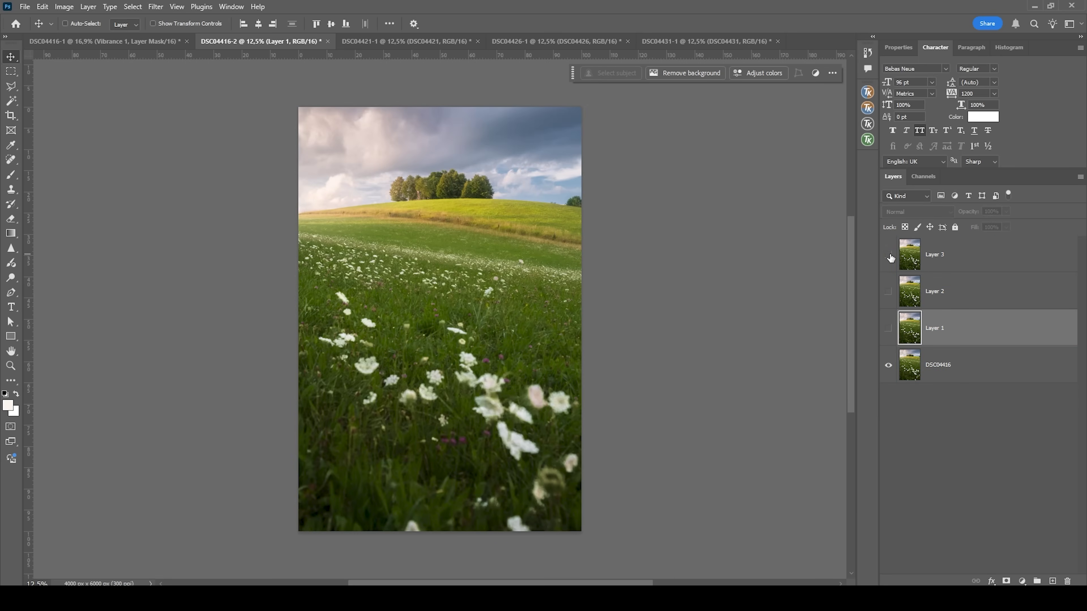
pyautogui.click(888, 328)
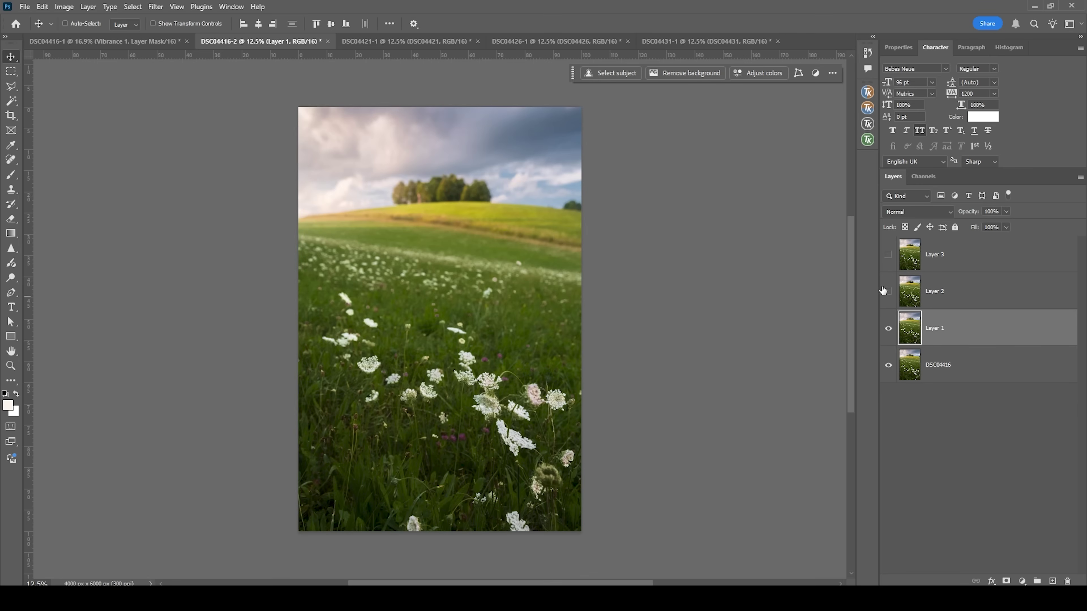
pyautogui.click(889, 291)
pyautogui.click(888, 255)
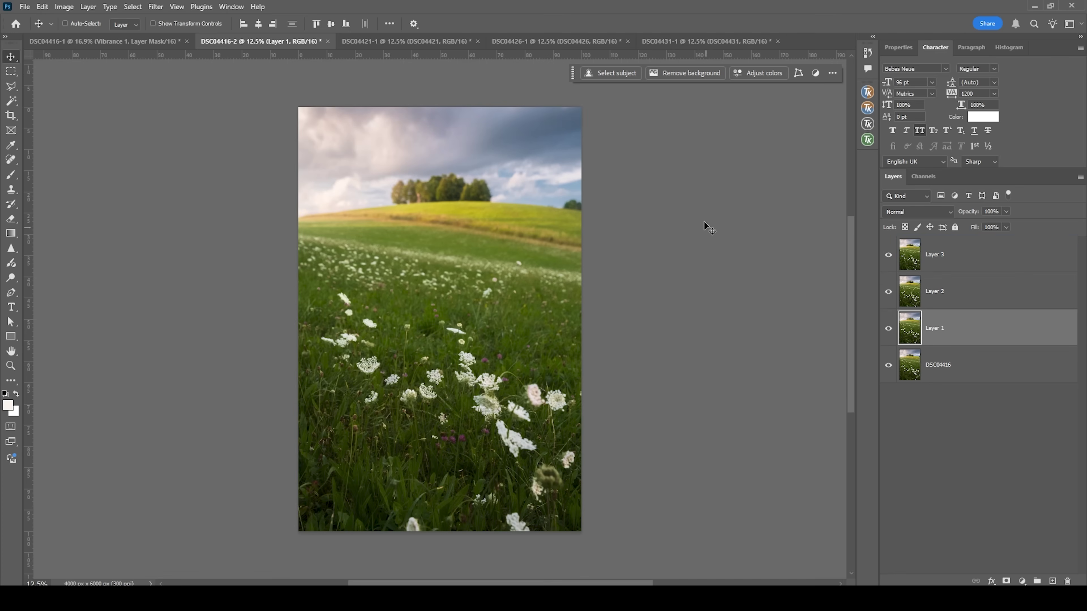
pyautogui.click(889, 255)
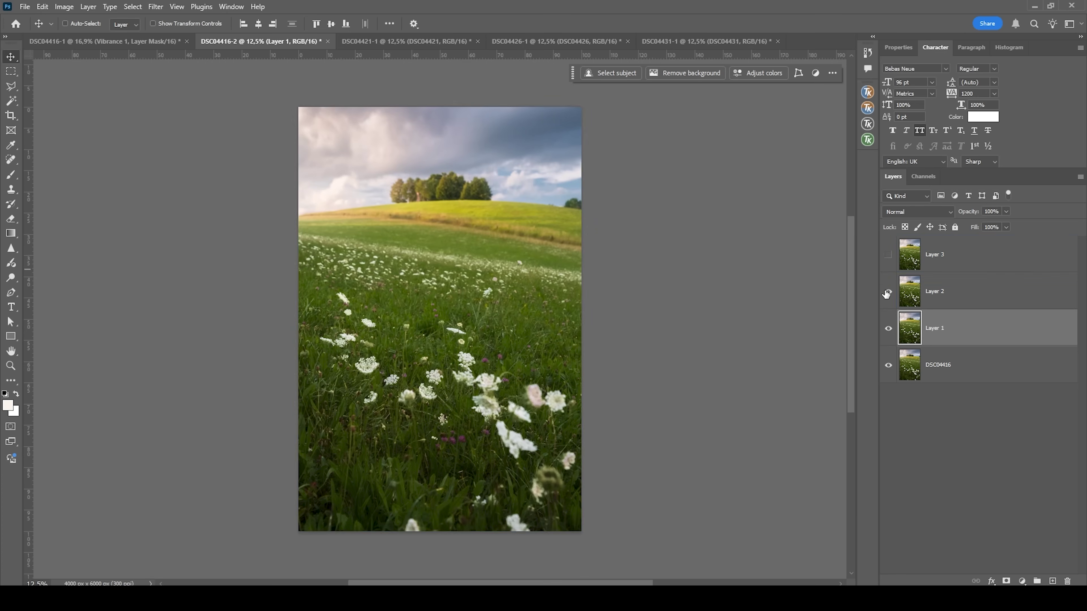
pyautogui.click(889, 292)
pyautogui.click(888, 255)
pyautogui.click(888, 287)
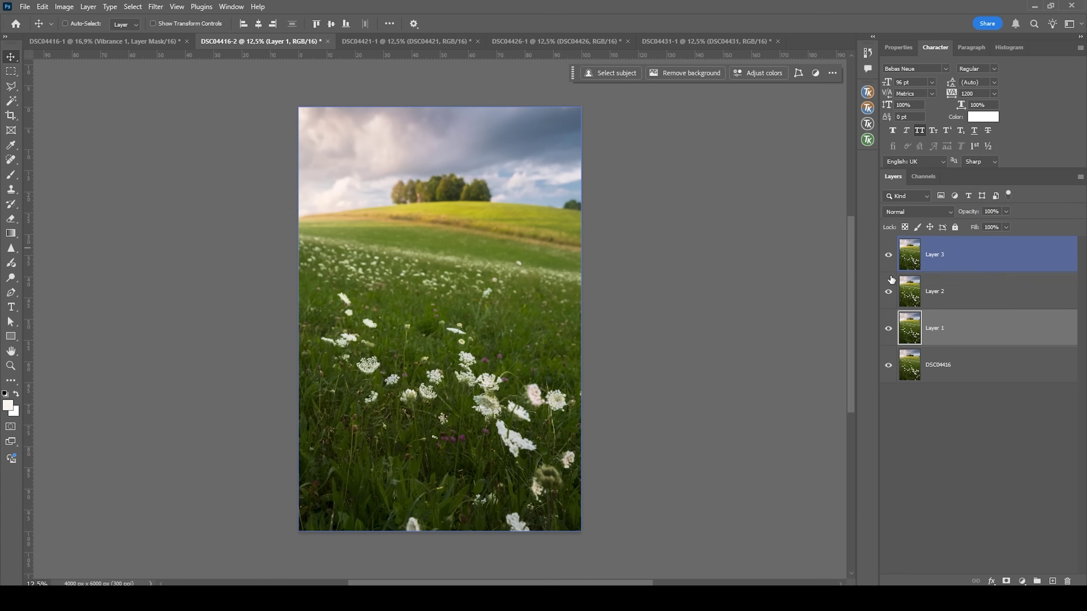
# Select all four layers and run Auto-Align Layers with Auto projection
pyautogui.click(889, 256)
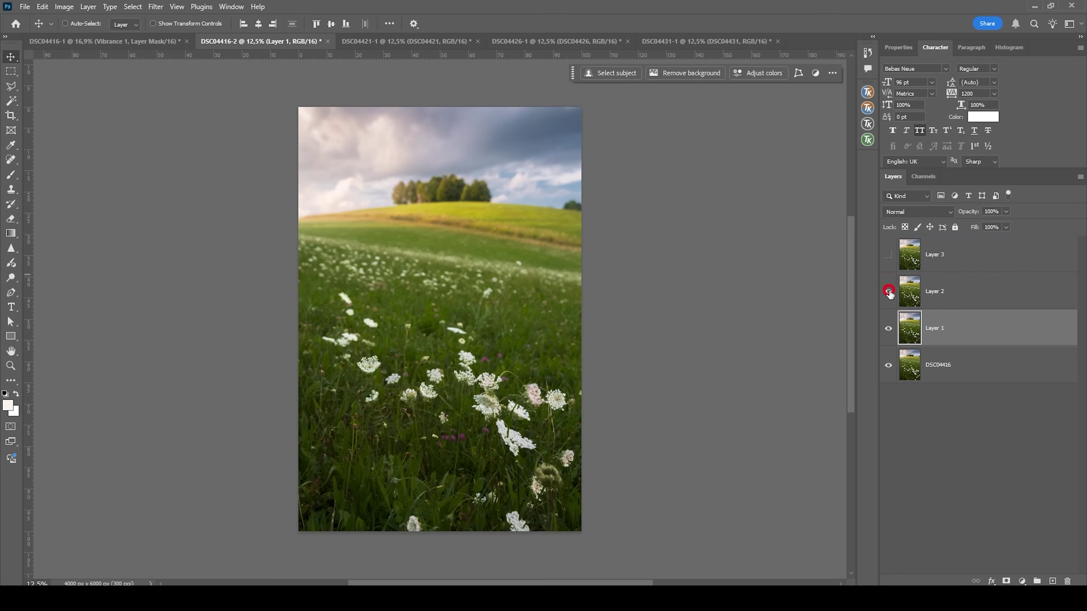
pyautogui.click(888, 291)
pyautogui.click(888, 256)
pyautogui.click(960, 363)
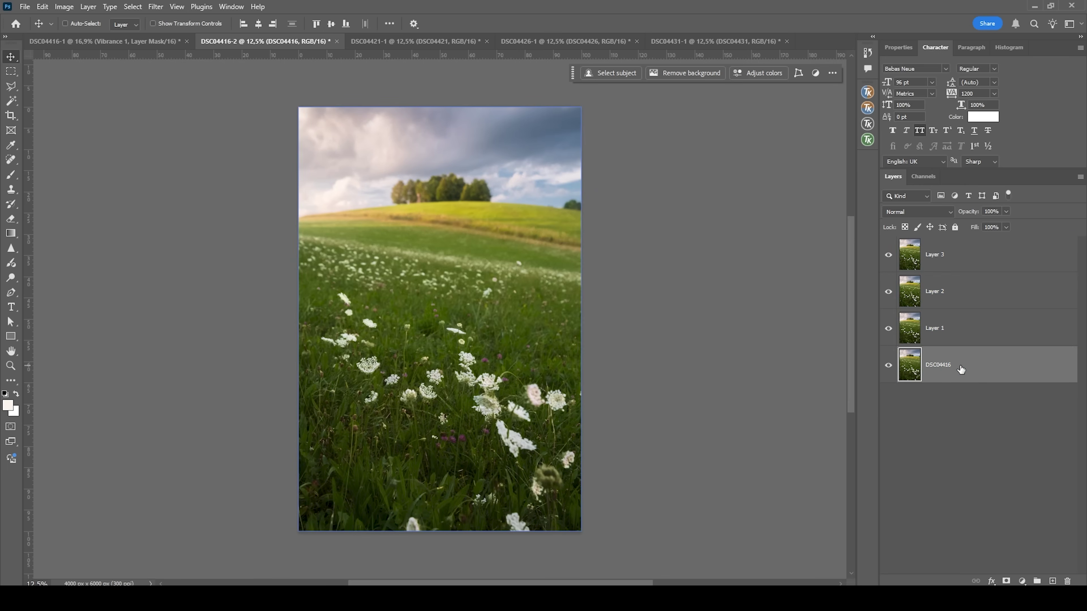
pyautogui.click(953, 256)
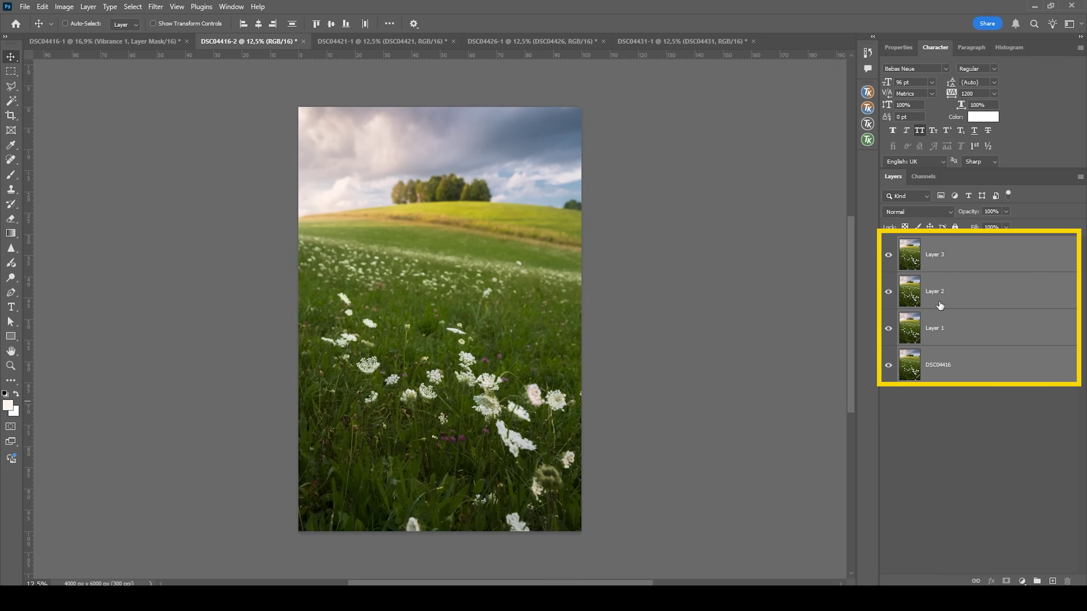
pyautogui.click(43, 7)
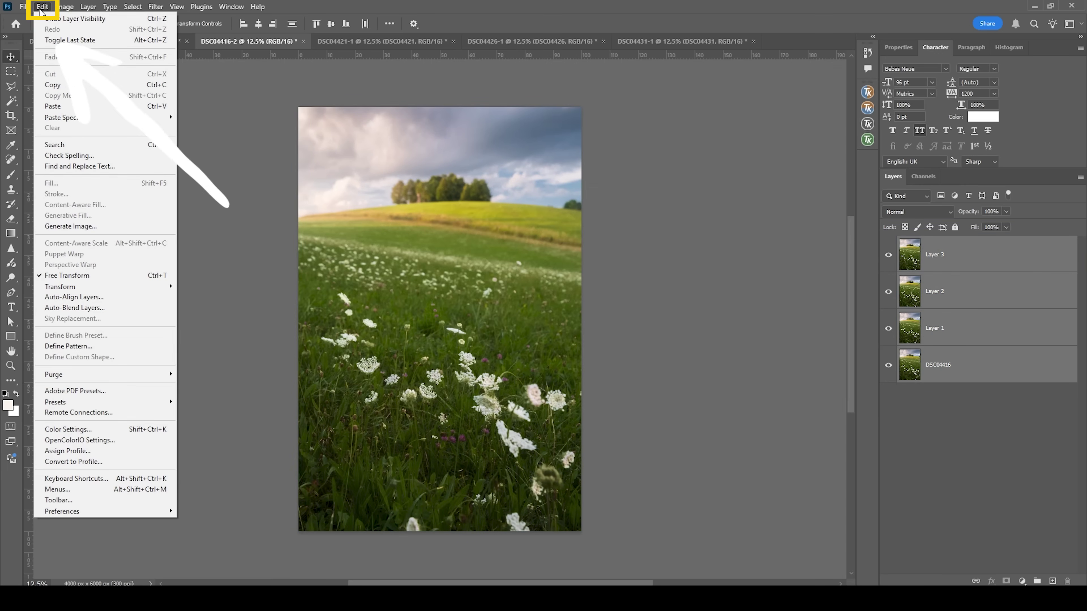
pyautogui.click(109, 300)
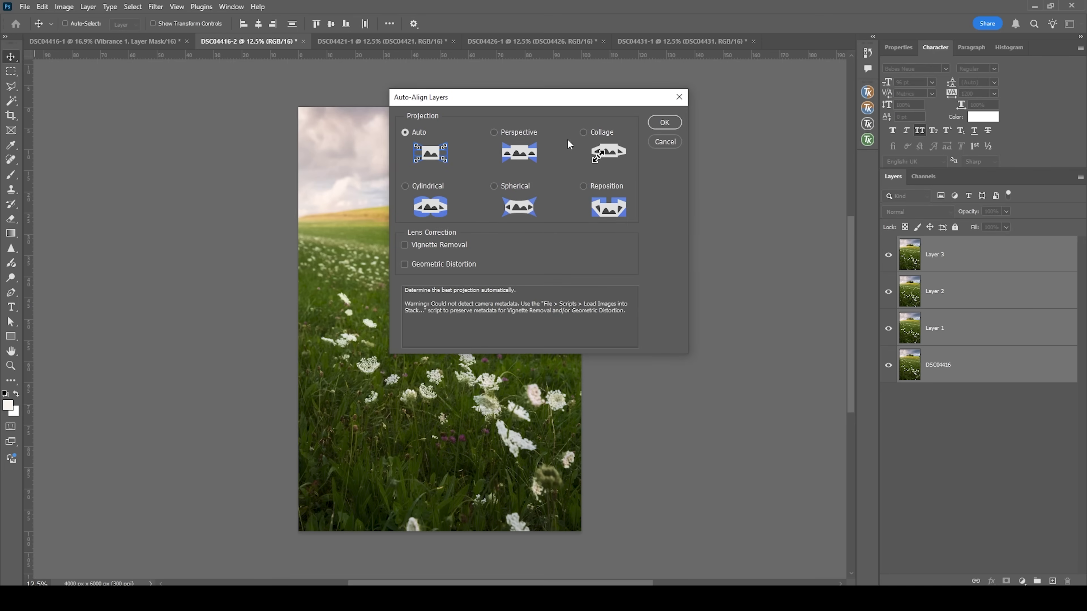
pyautogui.click(667, 124)
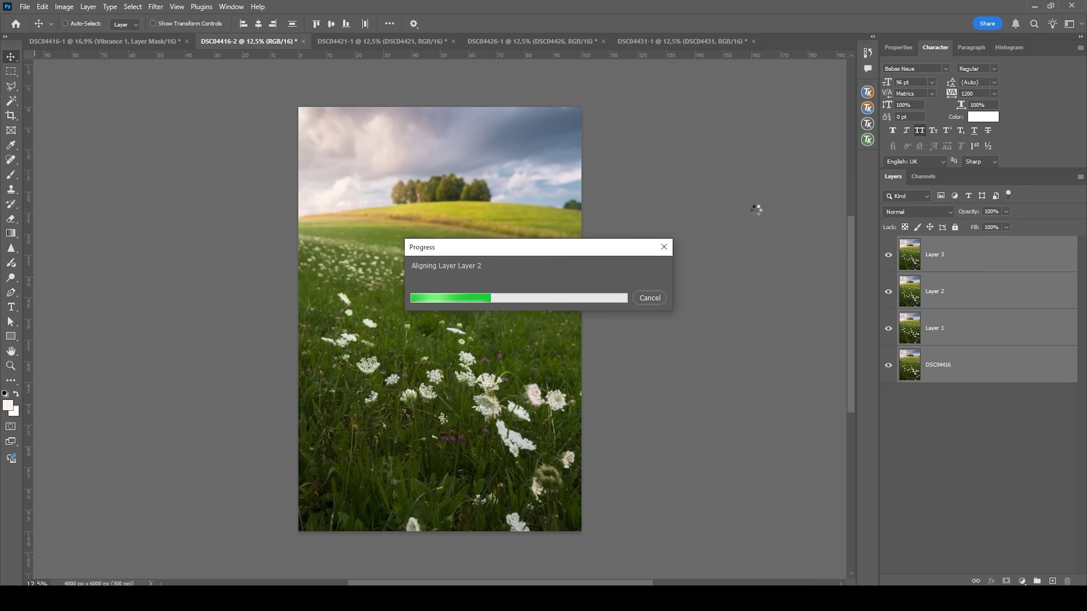
# Toggle layer visibility to verify the alignment, then select Layer 2
pyautogui.click(888, 254)
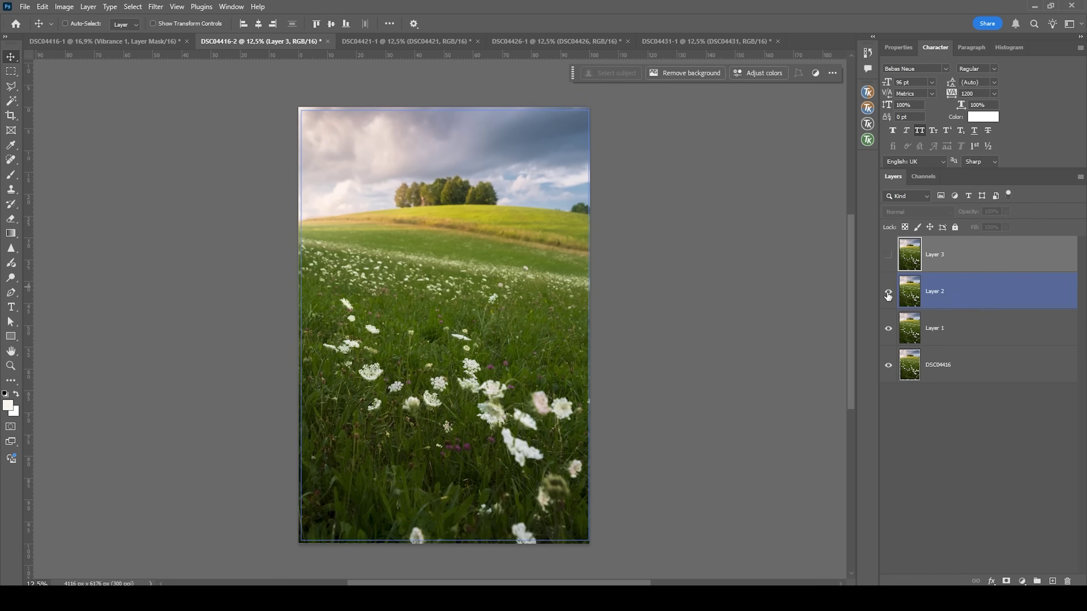
pyautogui.click(888, 292)
pyautogui.click(889, 329)
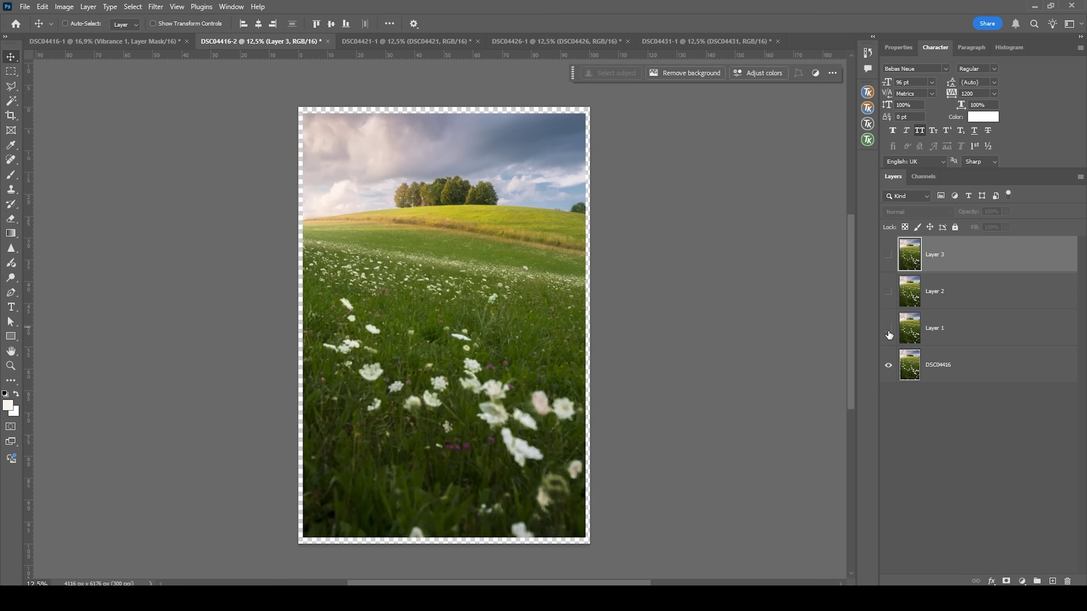
pyautogui.moveTo(889, 334); pyautogui.dragTo(888, 254)
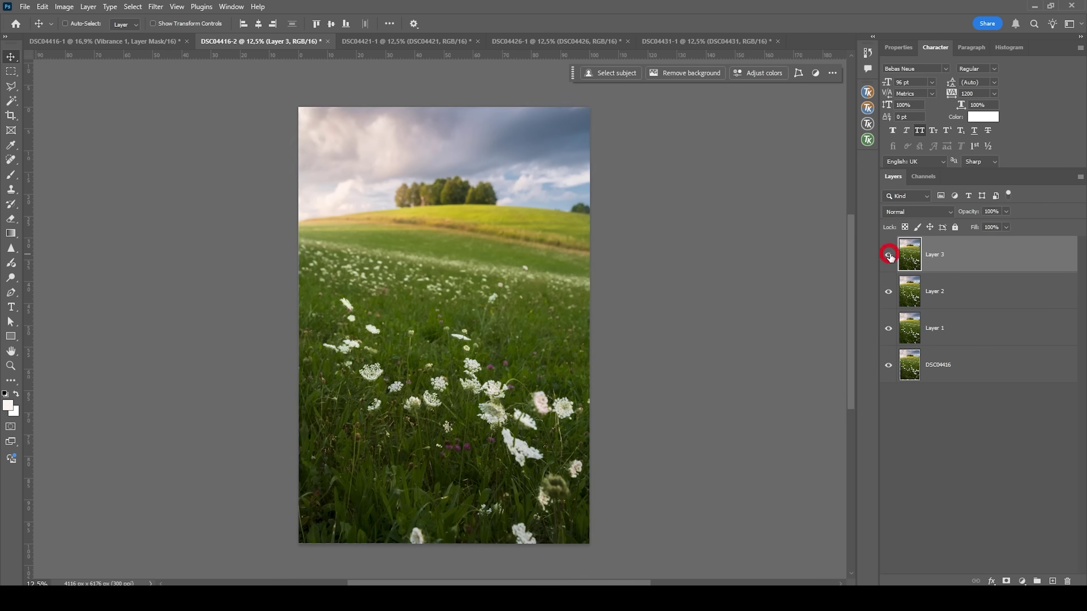
pyautogui.click(984, 282)
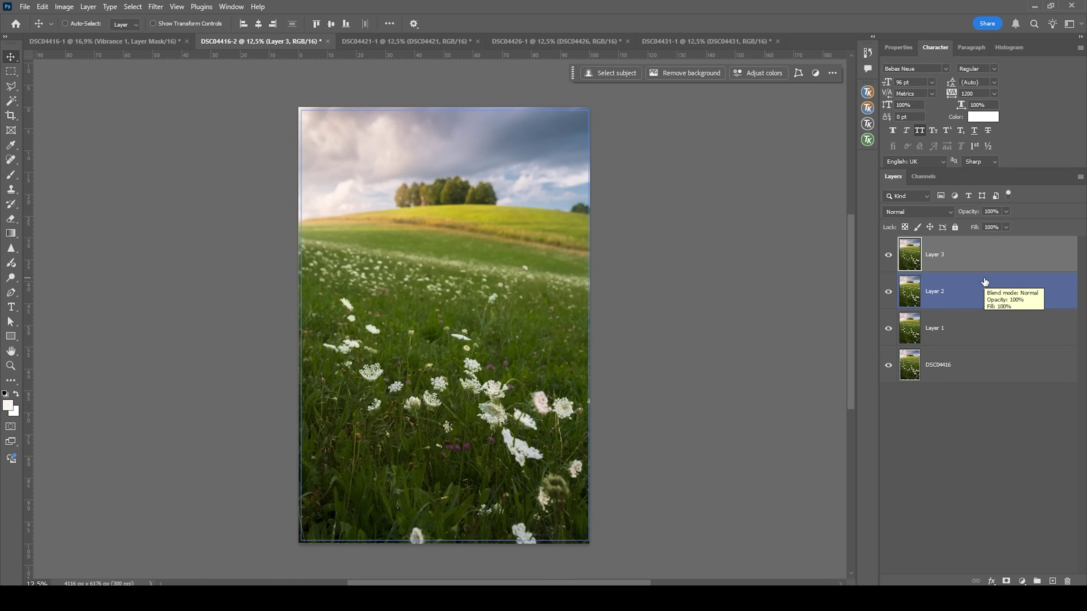
# Run Auto-Blend Layers on all four layers with Stack Images and Seamless Tones and Colors
pyautogui.click(992, 403)
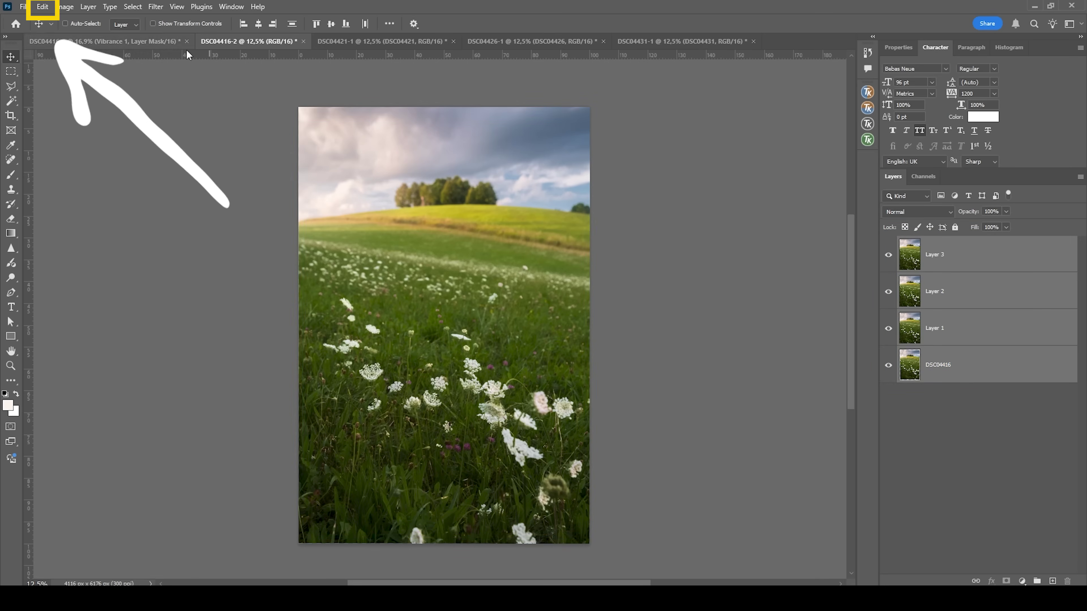
pyautogui.click(43, 7)
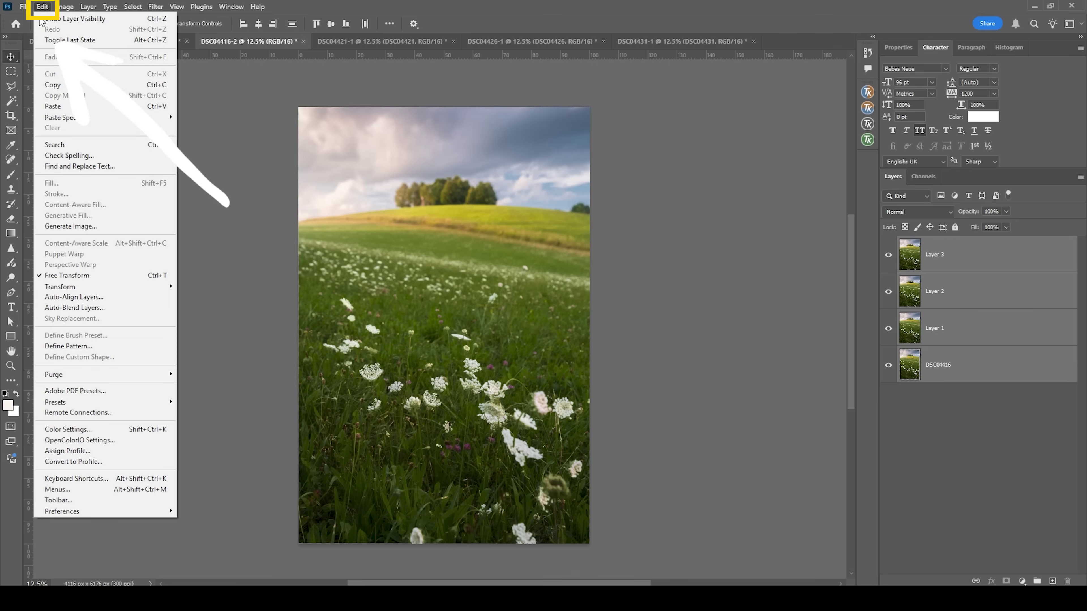
pyautogui.click(116, 308)
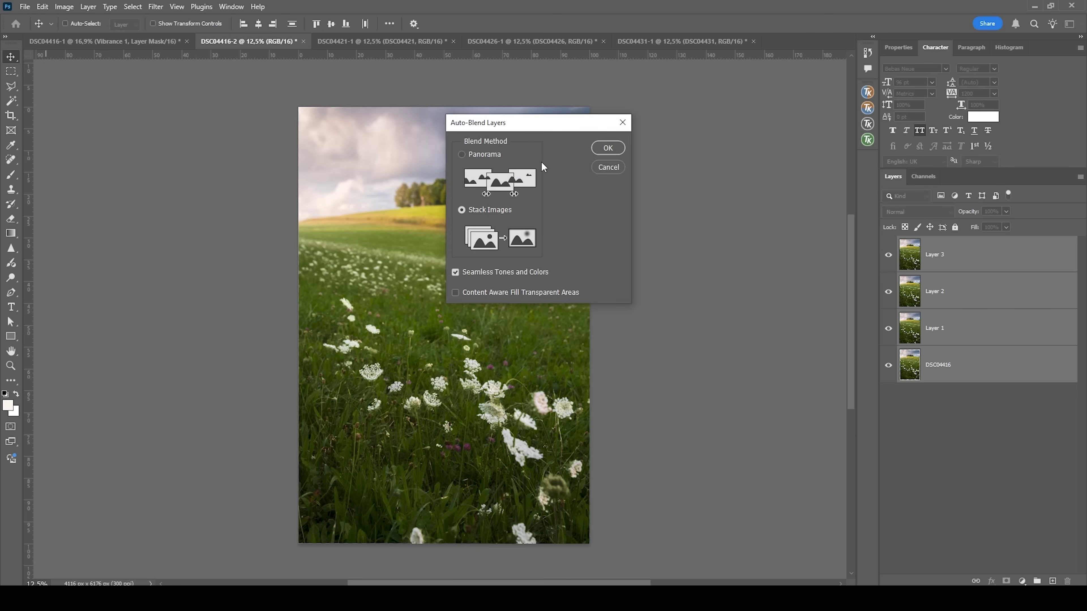
pyautogui.click(604, 149)
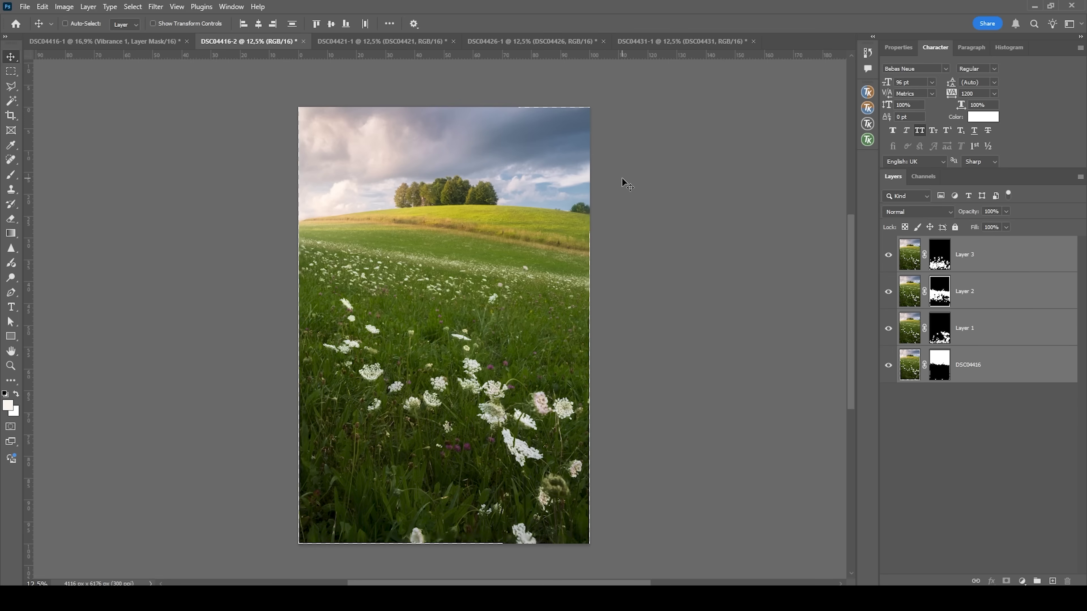
pyautogui.scroll(5, 494, 442)
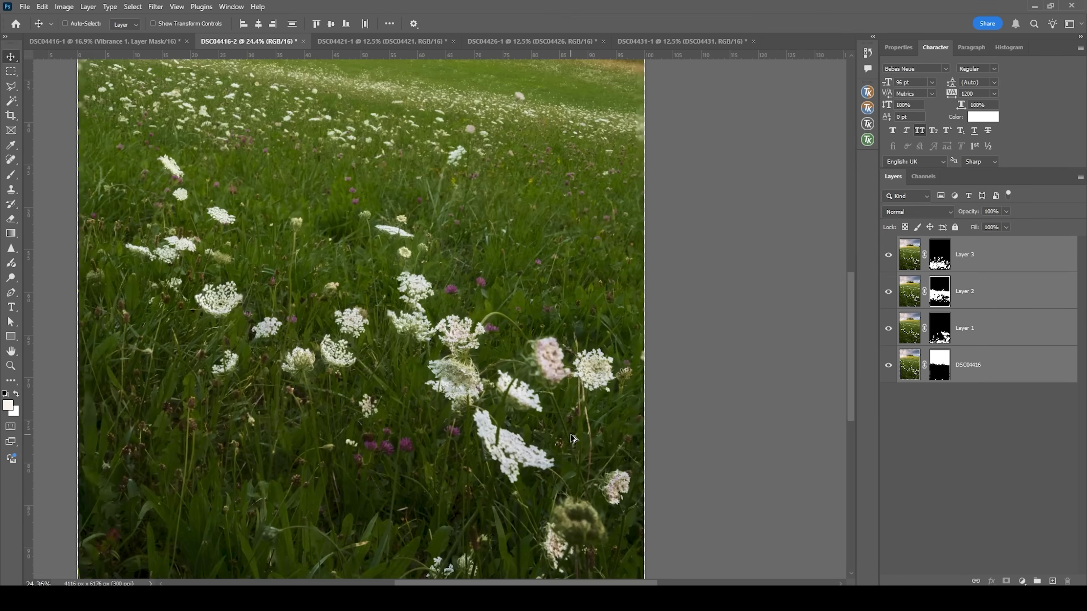
pyautogui.scroll(2, 573, 439)
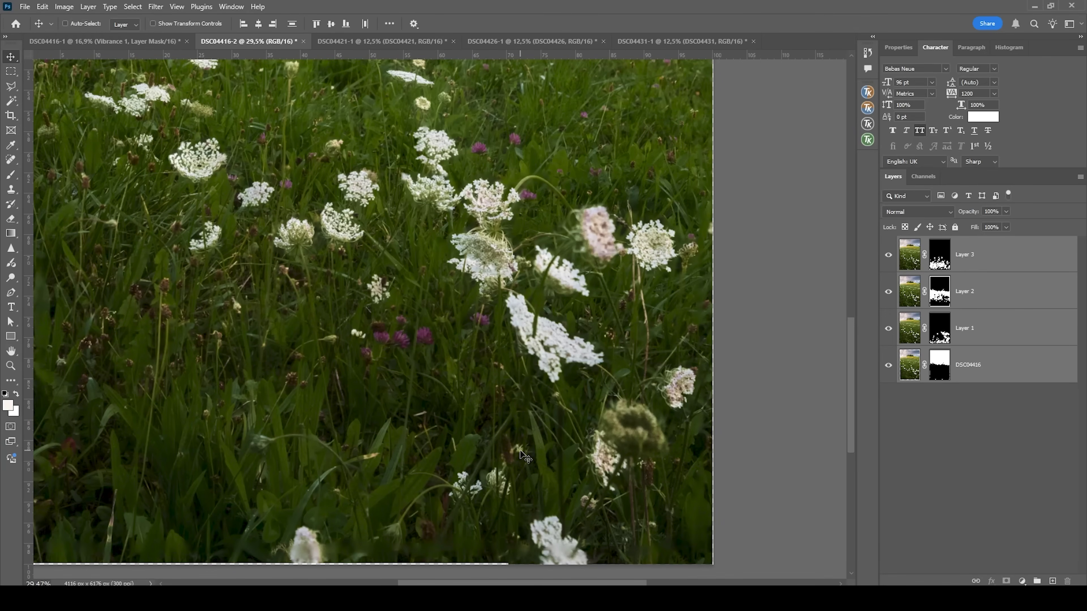
pyautogui.scroll(-1, 523, 455)
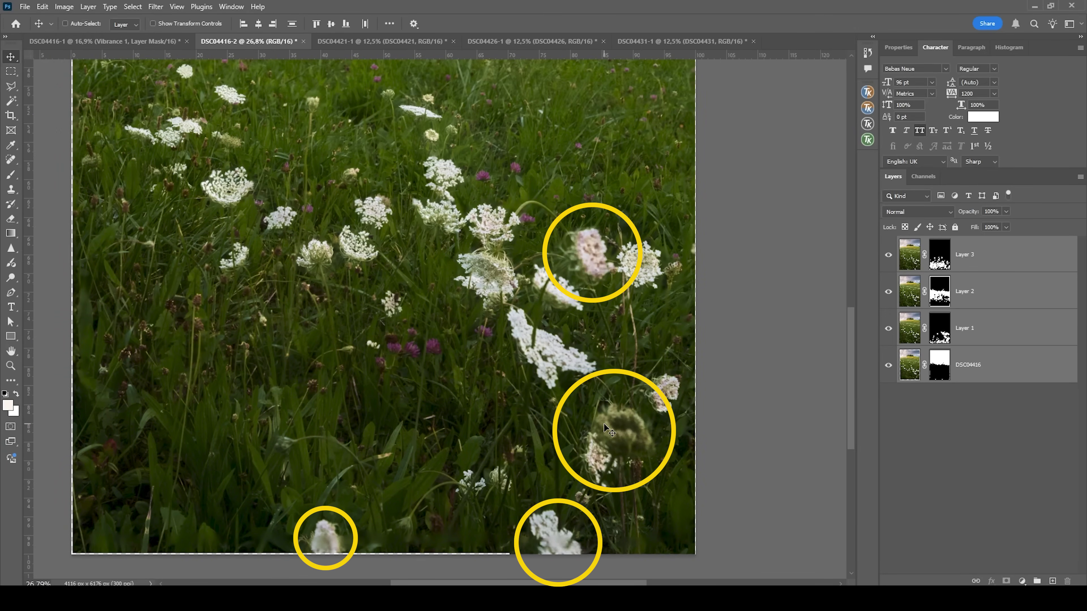
pyautogui.scroll(2, 671, 481)
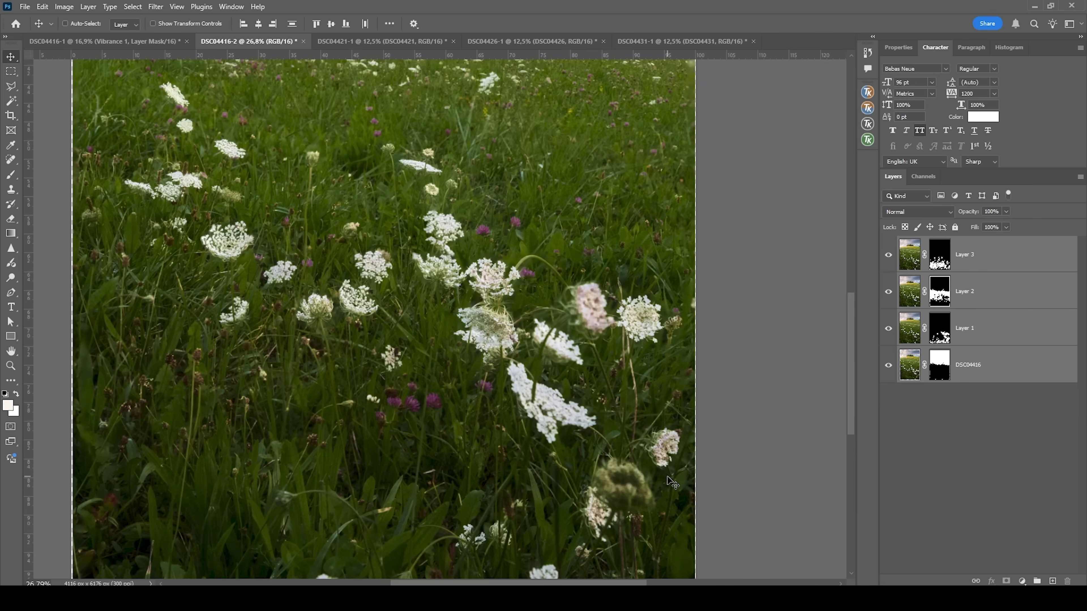
pyautogui.moveTo(849, 374); pyautogui.dragTo(850, 269)
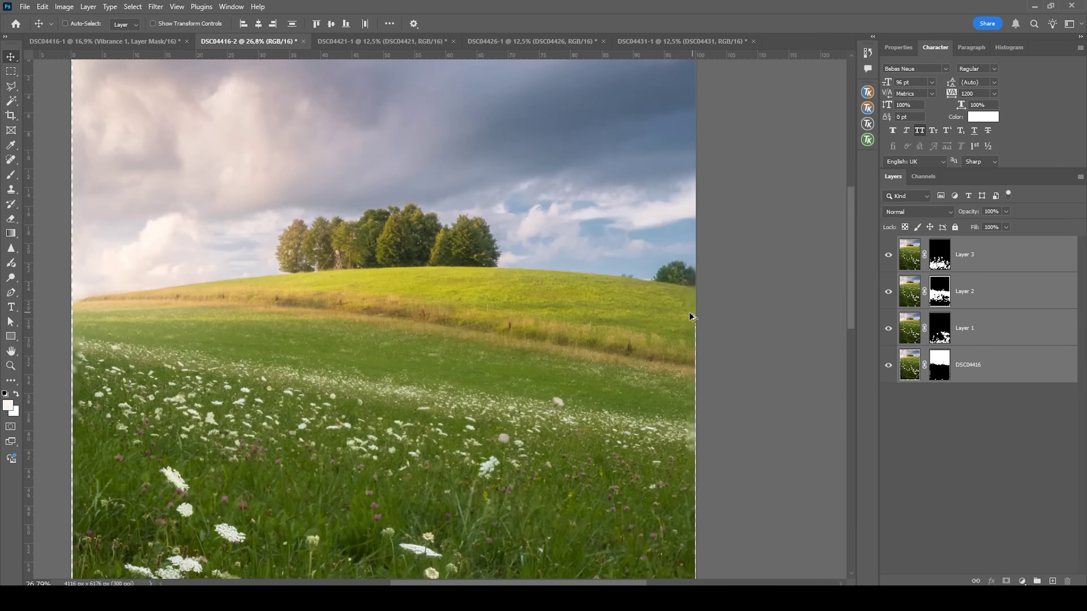
pyautogui.scroll(2, 689, 317)
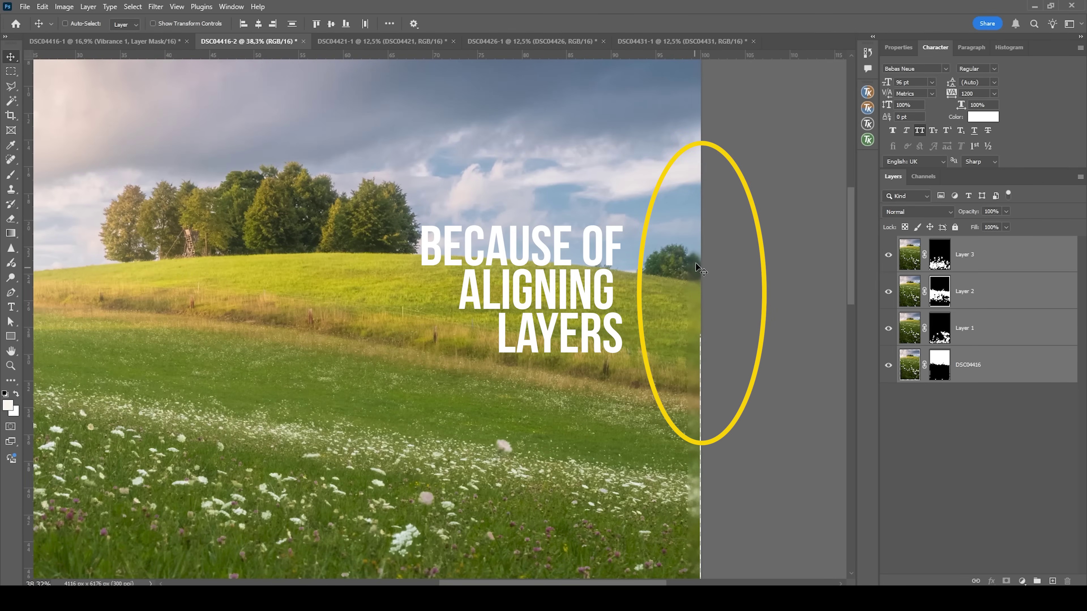
pyautogui.scroll(-1, 757, 297)
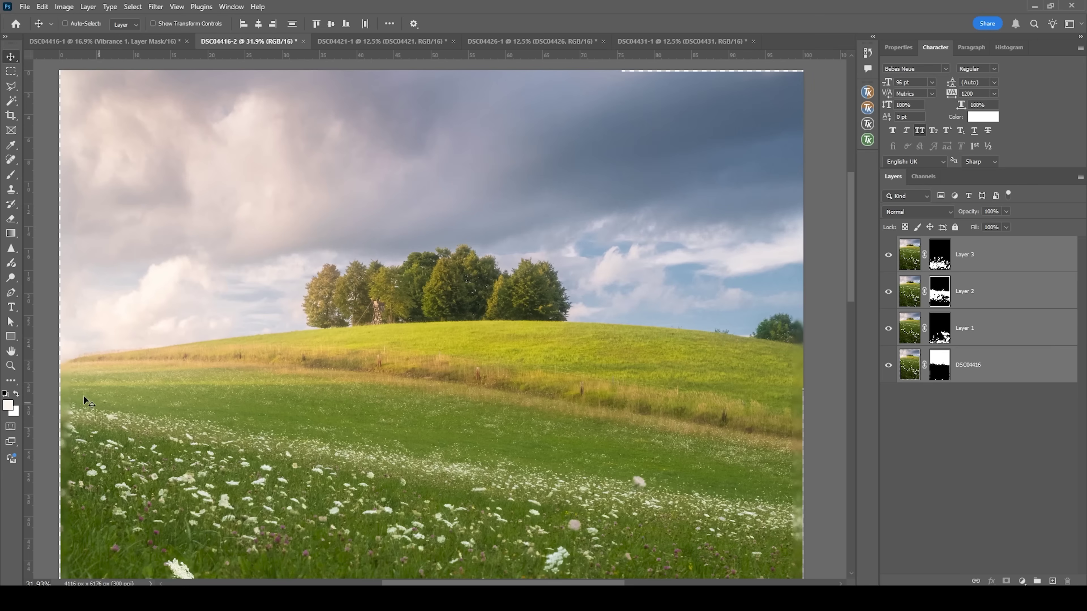
pyautogui.scroll(-2, 278, 428)
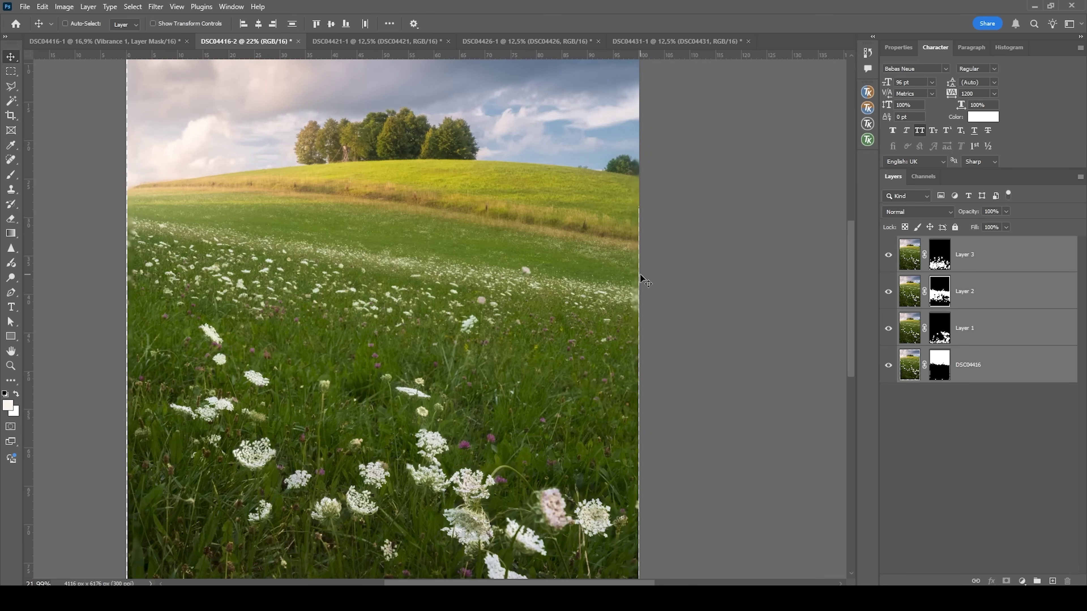
pyautogui.scroll(-1, 585, 317)
pyautogui.scroll(-1, 575, 317)
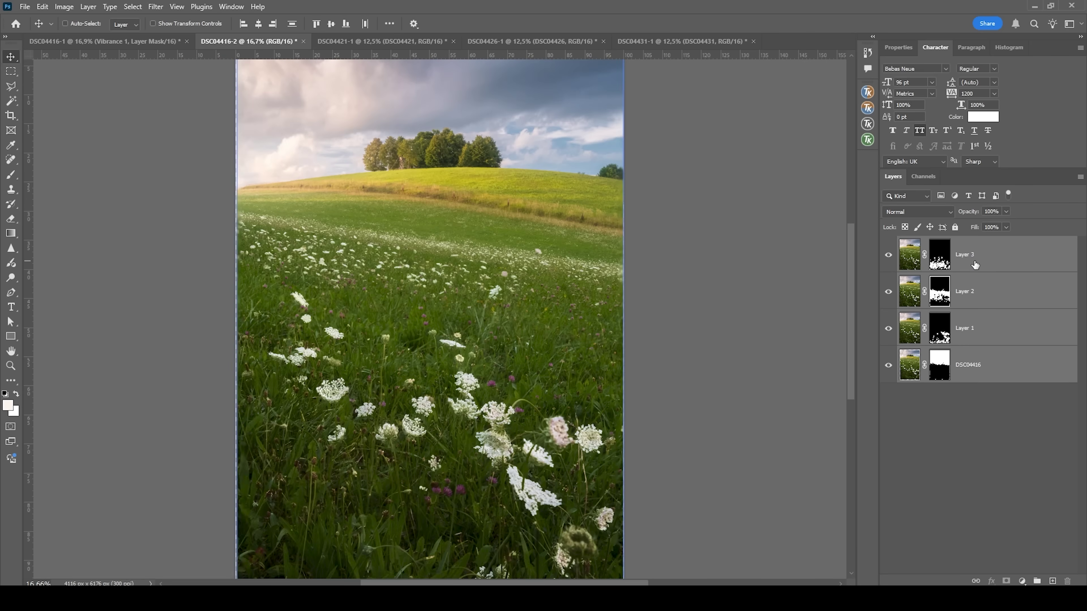
# Stamp all four layers into a new merged Layer 4 with Ctrl+Alt+Shift+E
pyautogui.click(974, 255)
pyautogui.keyDown('shift'); pyautogui.click(1011, 364); pyautogui.keyUp('shift')
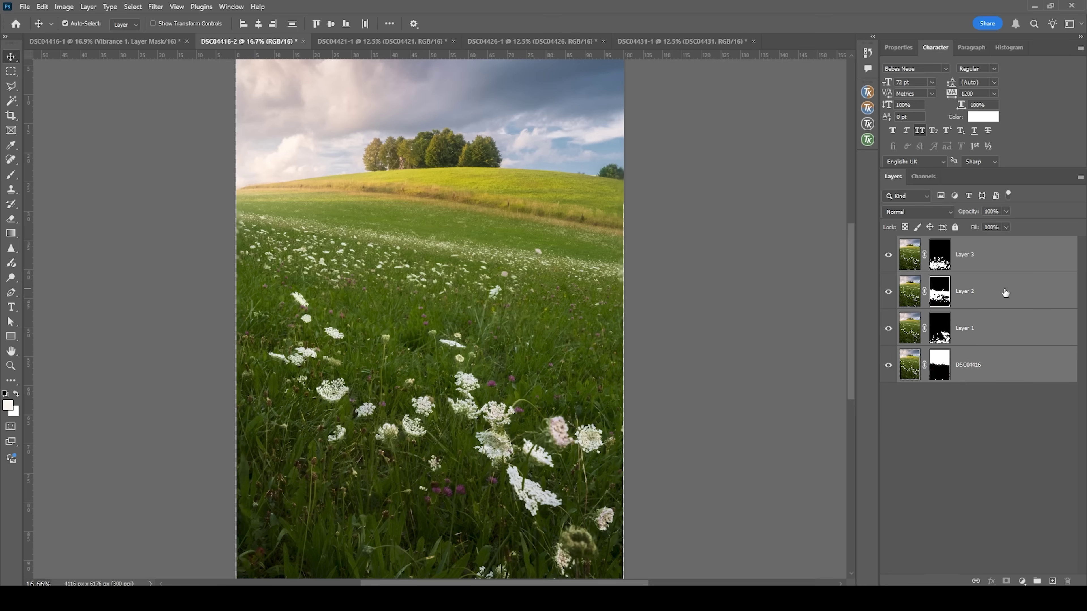
pyautogui.press('ctrl')
pyautogui.hotkey('ctrl', 'alt', 'shift', 'e')
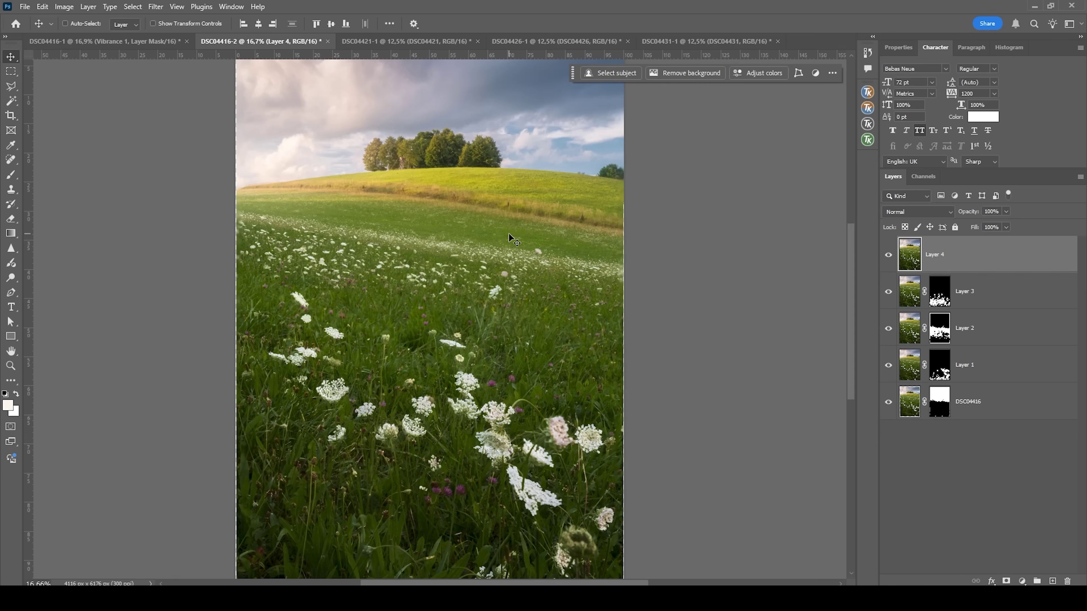
# Crop the image to 3849 × 5775 px, trimming the uneven edges
pyautogui.press('c')
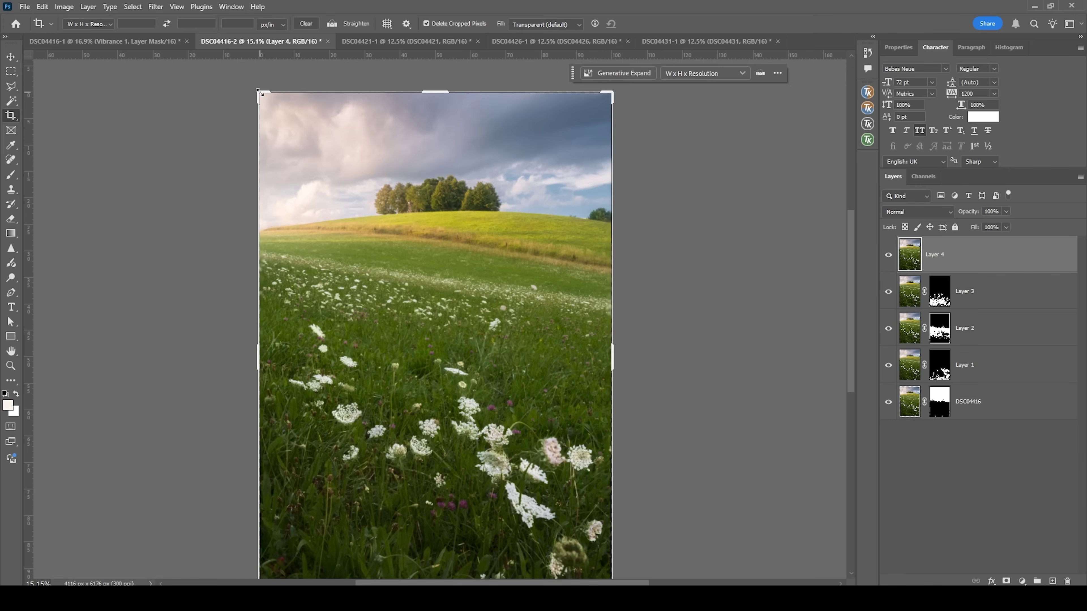
pyautogui.moveTo(259, 93); pyautogui.dragTo(271, 97)
pyautogui.click(647, 24)
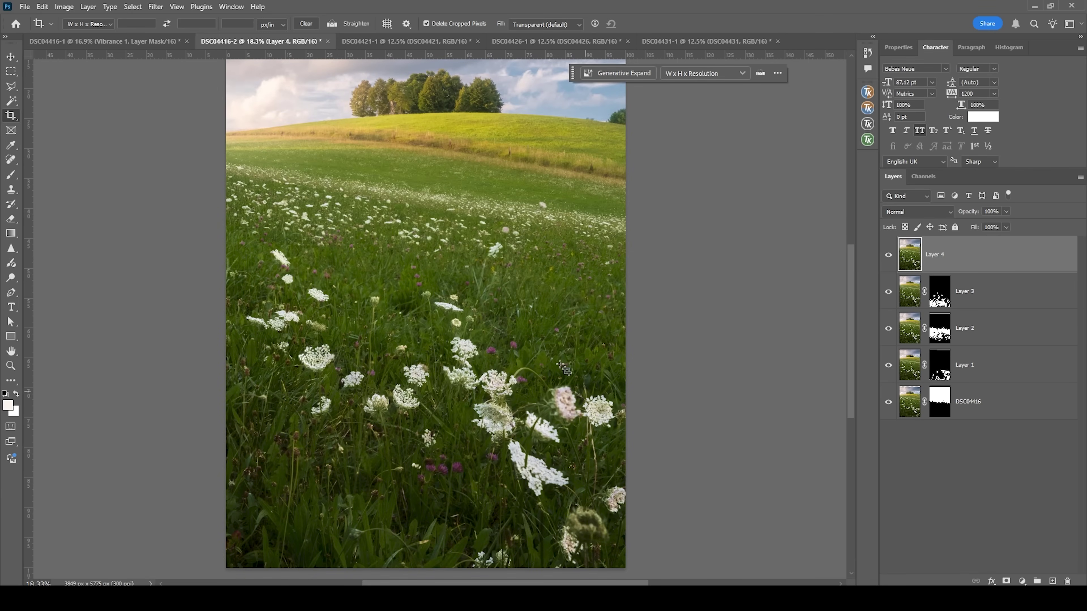
# Spot-heal the pink flower and a stray white flower in the foreground
pyautogui.click(11, 159)
pyautogui.scroll(5, 542, 261)
pyautogui.moveTo(603, 348)
pyautogui.mouseDown()
pyautogui.moveTo(587, 350)
pyautogui.moveTo(588, 403)
pyautogui.moveTo(624, 360)
pyautogui.moveTo(599, 377)
pyautogui.moveTo(609, 385)
pyautogui.moveTo(633, 364)
pyautogui.moveTo(633, 402)
pyautogui.moveTo(607, 411)
pyautogui.moveTo(638, 441)
pyautogui.mouseUp()
pyautogui.scroll(-3, 622, 403)
pyautogui.moveTo(556, 338)
pyautogui.mouseDown()
pyautogui.moveTo(549, 362)
pyautogui.moveTo(583, 385)
pyautogui.moveTo(584, 355)
pyautogui.moveTo(555, 334)
pyautogui.moveTo(563, 368)
pyautogui.moveTo(562, 355)
pyautogui.moveTo(599, 381)
pyautogui.mouseUp()
# Heal the small white flowers at the bottom edge and the purple clover blossoms in the grass
pyautogui.scroll(-2, 577, 364)
pyautogui.scroll(-3, 556, 341)
pyautogui.scroll(-5, 556, 342)
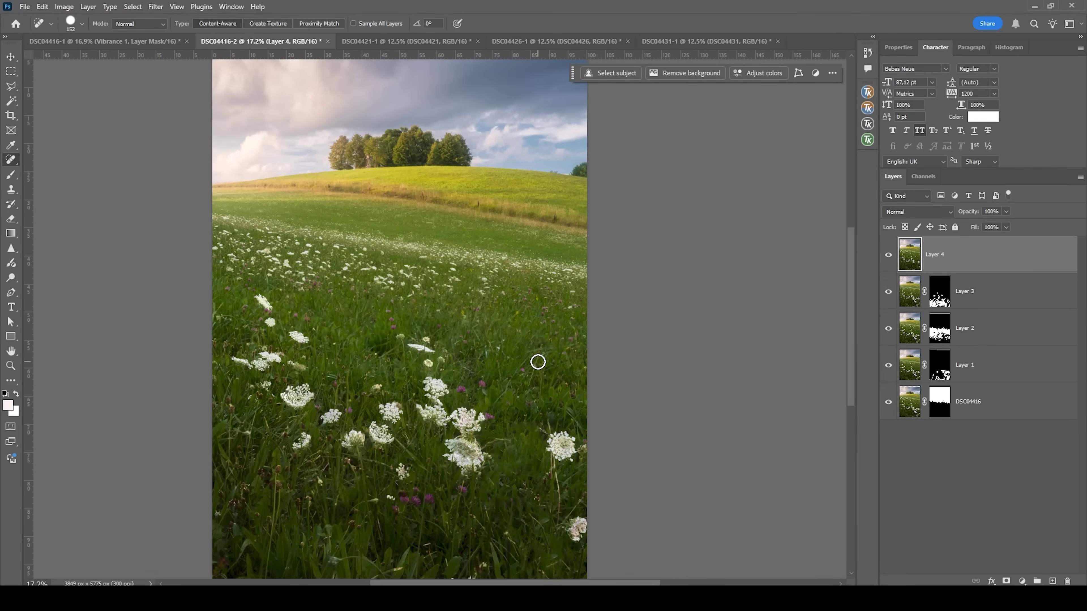
pyautogui.hscroll(-1, 538, 362)
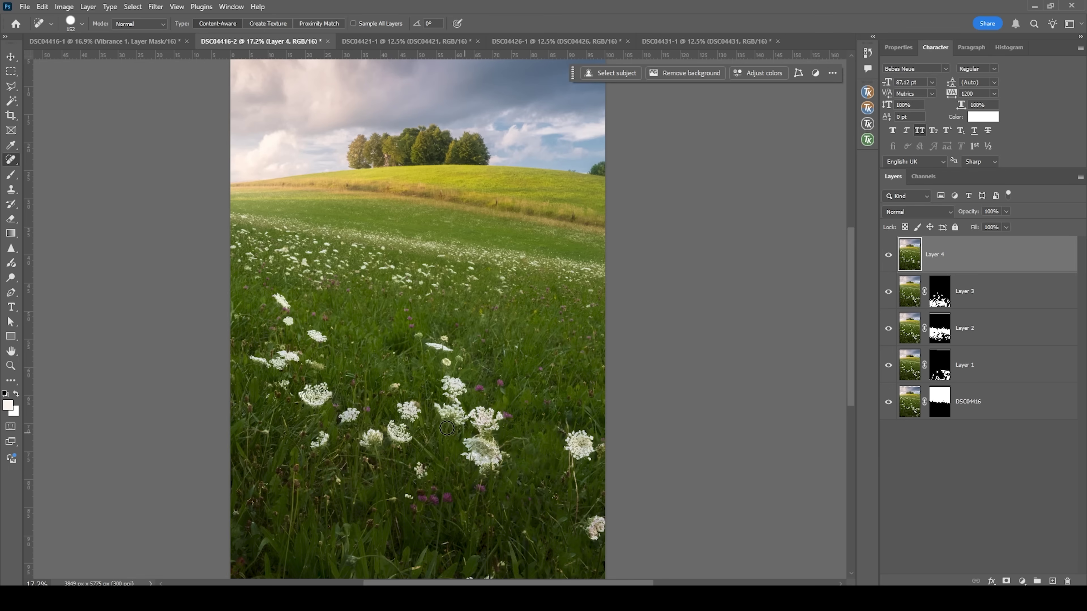
pyautogui.scroll(2, 446, 403)
pyautogui.scroll(1, 534, 441)
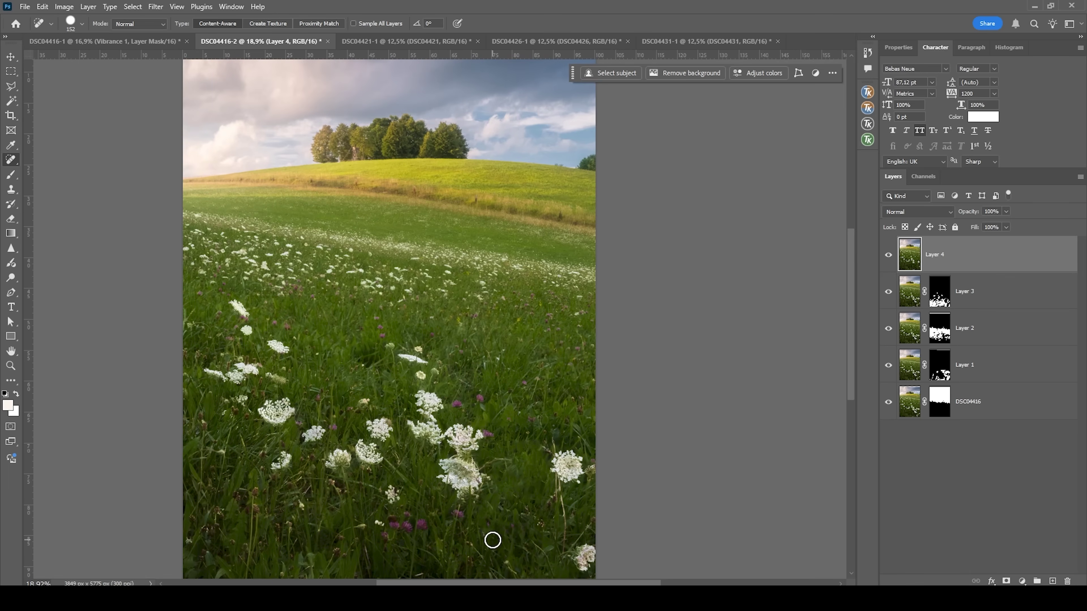
pyautogui.scroll(-6, 532, 392)
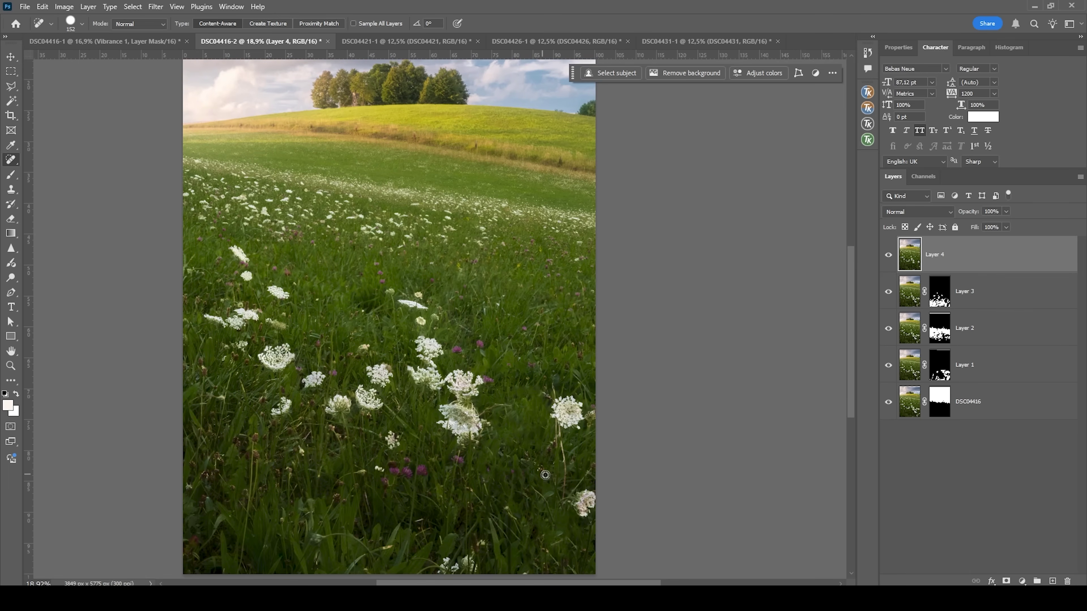
pyautogui.press(']')
pyautogui.press(']')
pyautogui.press(']')
pyautogui.press(']')
pyautogui.scroll(-3, 575, 530)
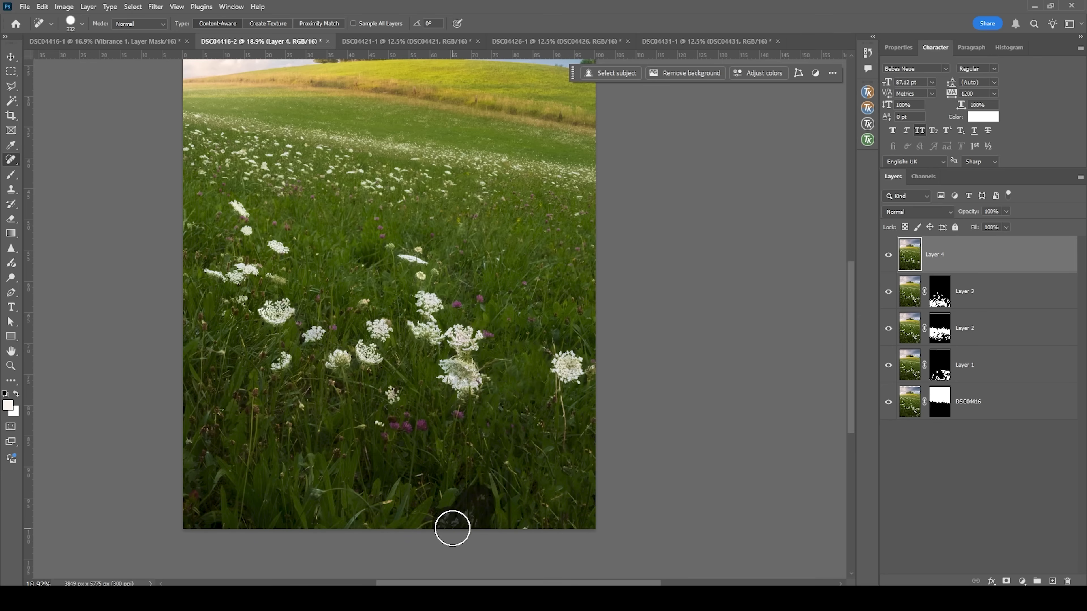
pyautogui.click(456, 522)
pyautogui.press('[')
pyautogui.press('[')
pyautogui.press('[')
pyautogui.click(382, 439)
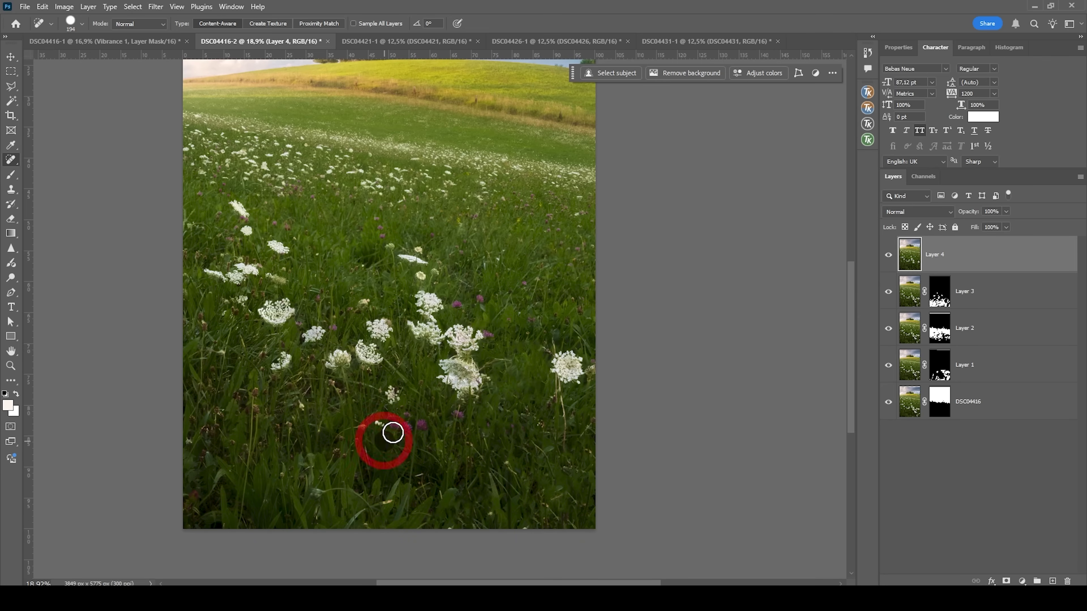
pyautogui.click(457, 413)
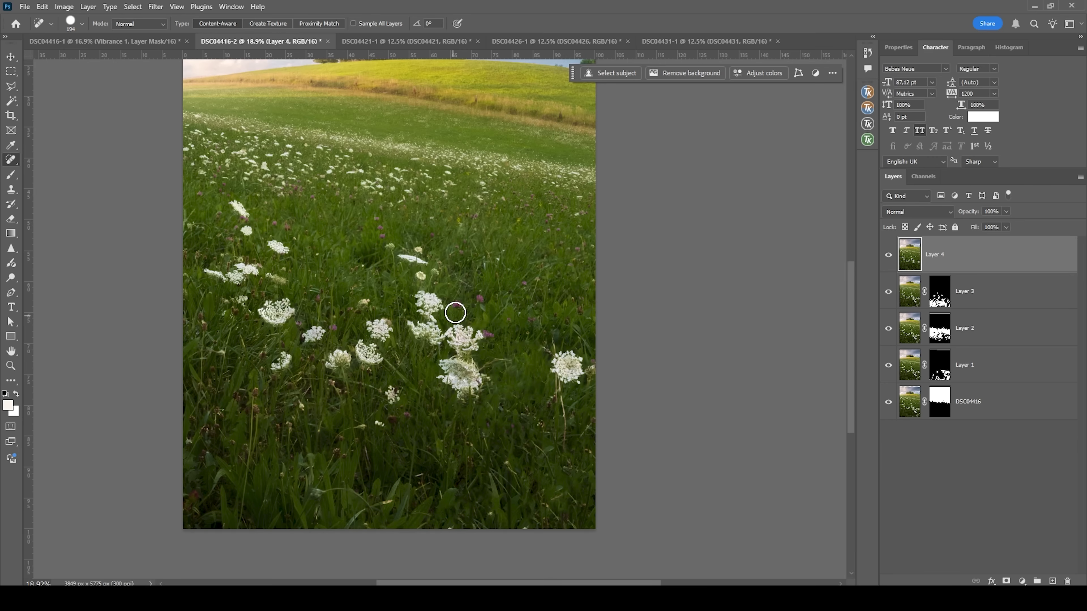
pyautogui.scroll(1, 596, 400)
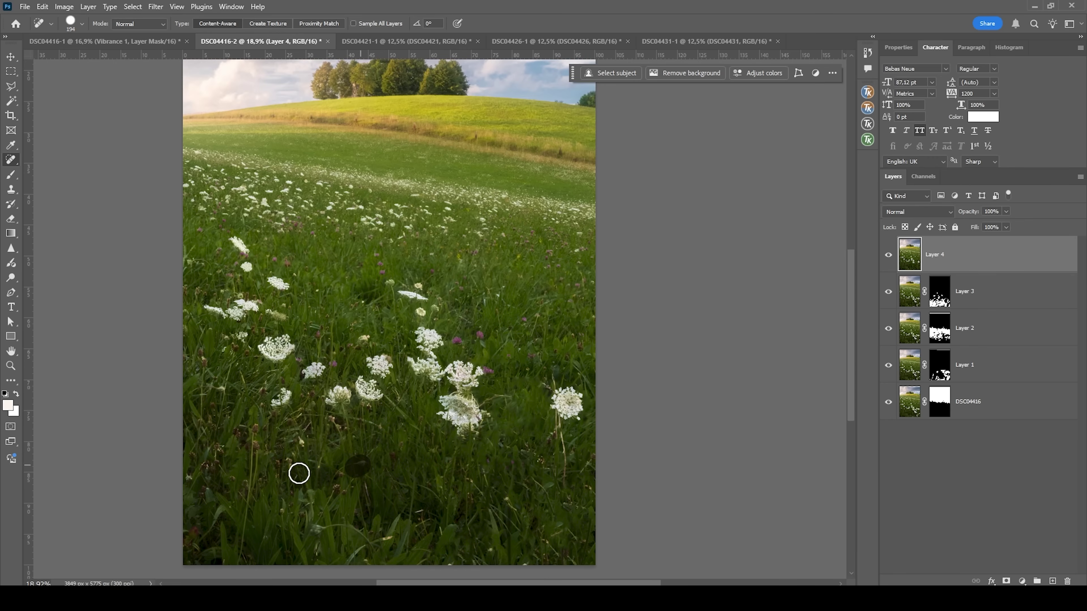
pyautogui.scroll(2, 431, 500)
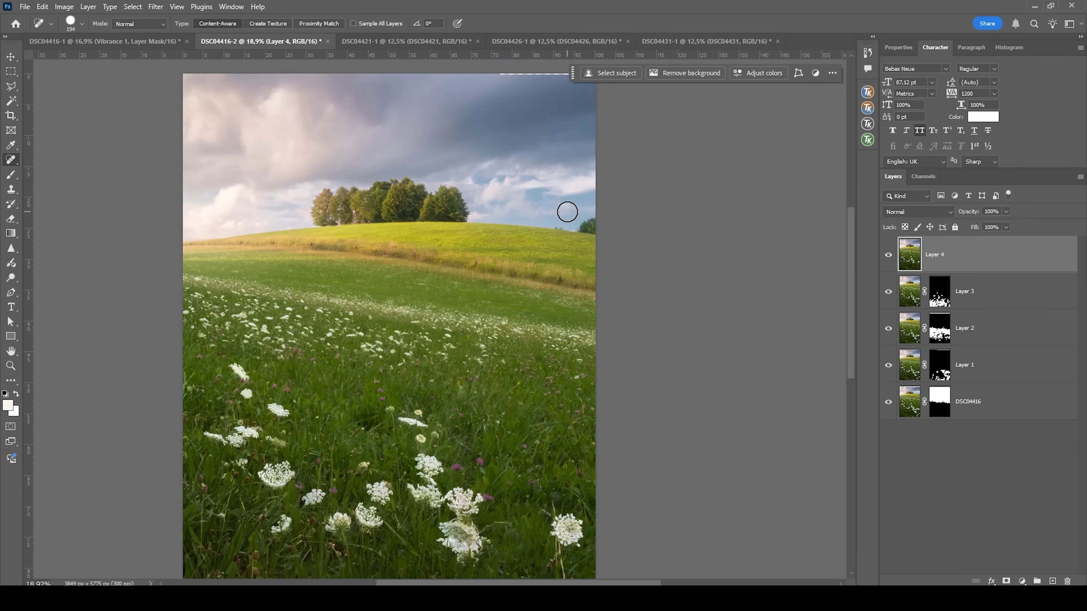
pyautogui.scroll(2, 596, 213)
# Clone Stamp away the first grass stalks on the horizon with a smaller brush
pyautogui.scroll(5, 596, 213)
pyautogui.scroll(1, 449, 250)
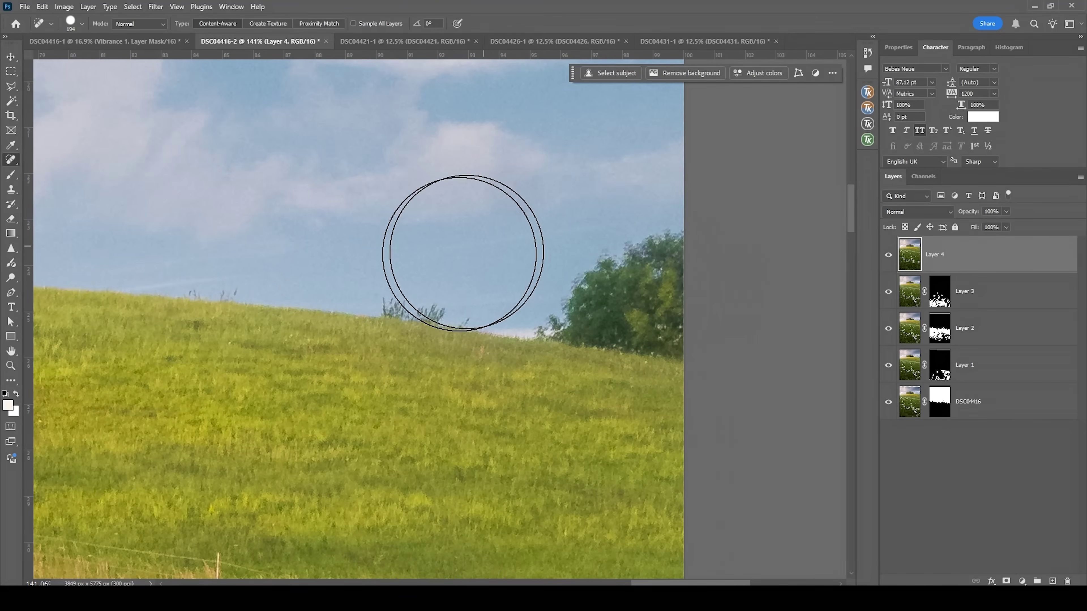
pyautogui.click(11, 189)
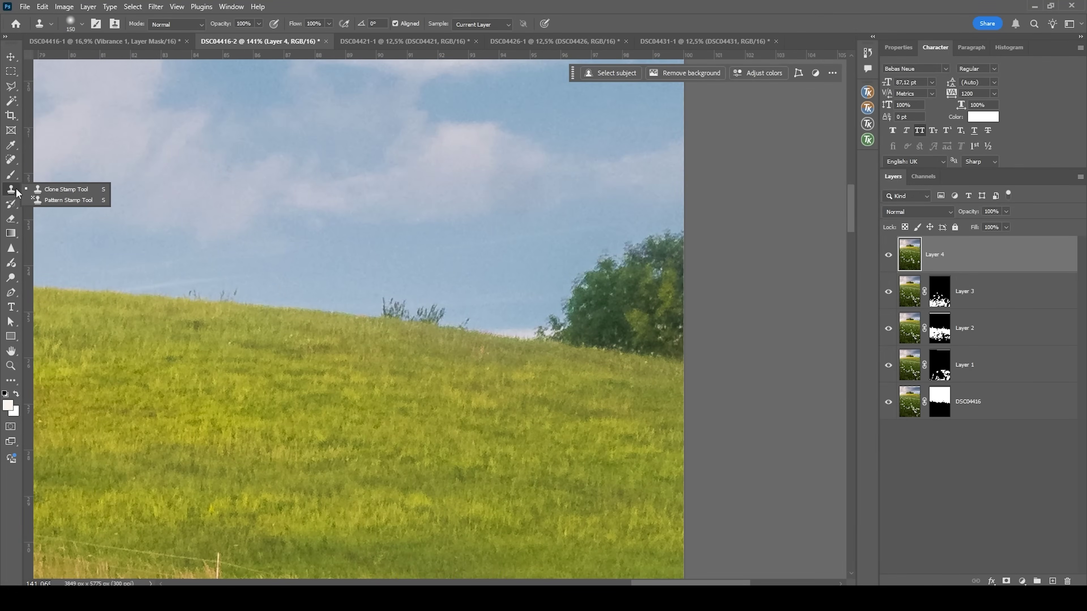
pyautogui.moveTo(201, 282); pyautogui.dragTo(129, 296)
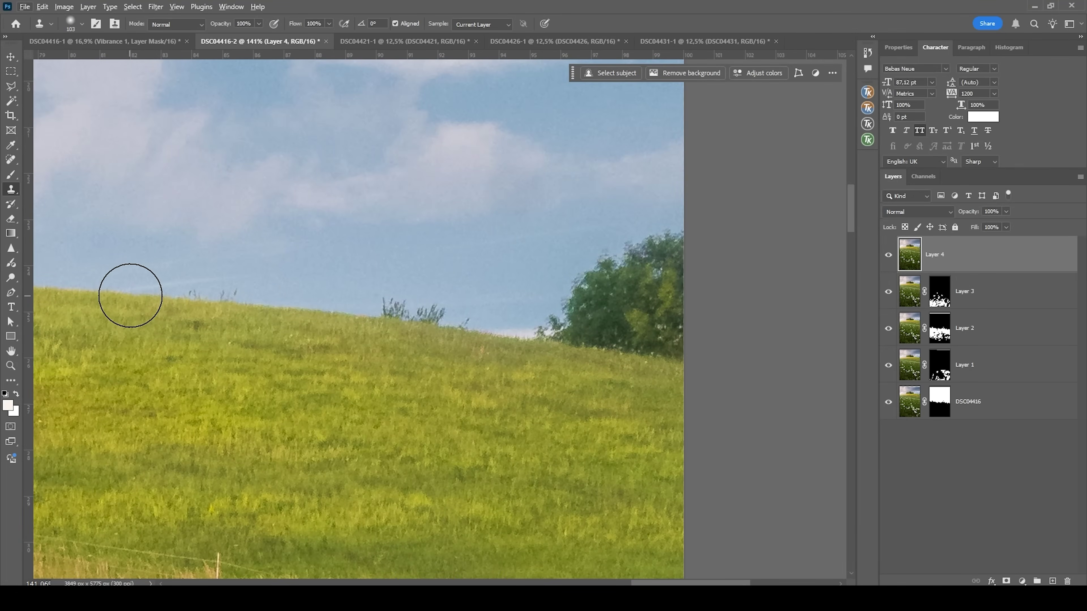
pyautogui.press('alt')
pyautogui.keyDown('alt'); pyautogui.click(130, 295); pyautogui.keyUp('alt')
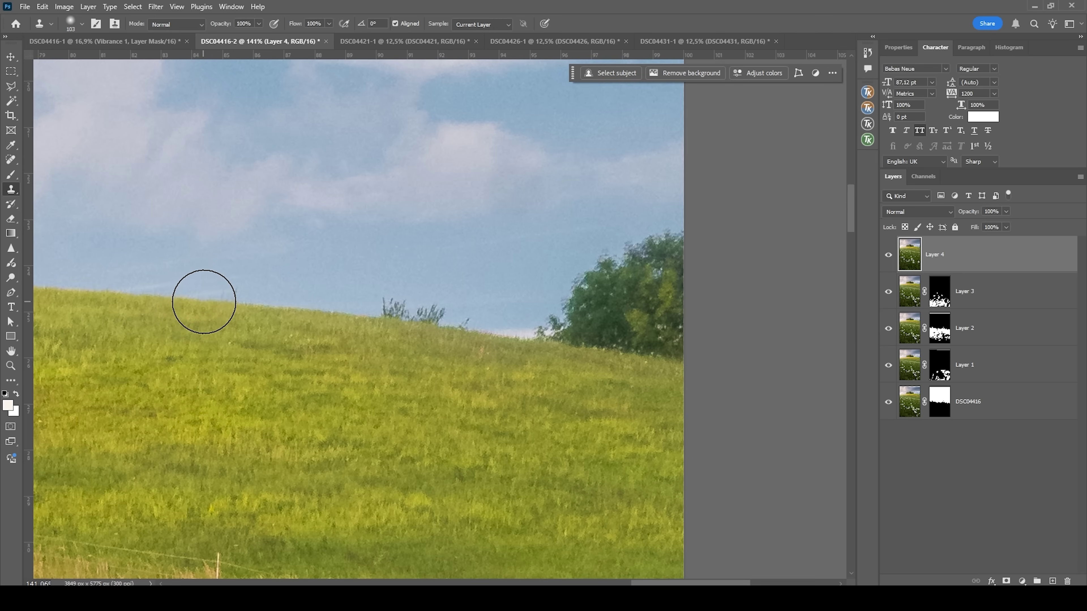
pyautogui.click(210, 298)
pyautogui.click(223, 302)
# Clone out the remaining horizon stalks and the small tree at the right edge
pyautogui.keyDown('alt'); pyautogui.click(333, 318); pyautogui.keyUp('alt')
pyautogui.click(391, 319)
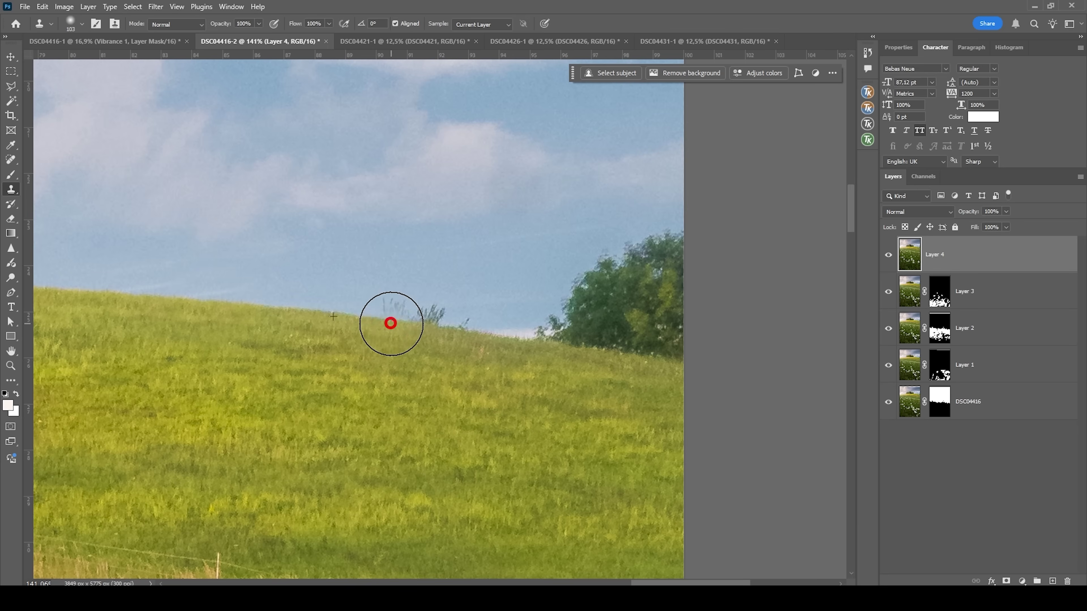
pyautogui.click(446, 328)
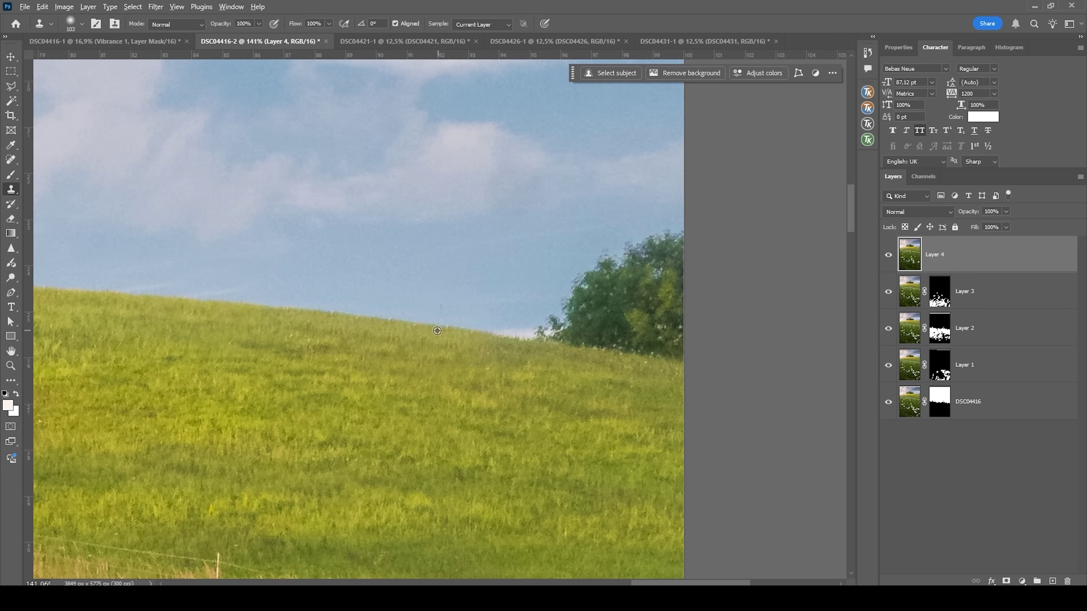
pyautogui.keyDown('alt'); pyautogui.click(386, 321); pyautogui.keyUp('alt')
pyautogui.moveTo(521, 334)
pyautogui.mouseDown()
pyautogui.moveTo(662, 354)
pyautogui.moveTo(664, 256)
pyautogui.mouseUp()
pyautogui.scroll(-10, 403, 259)
pyautogui.scroll(3, 325, 373)
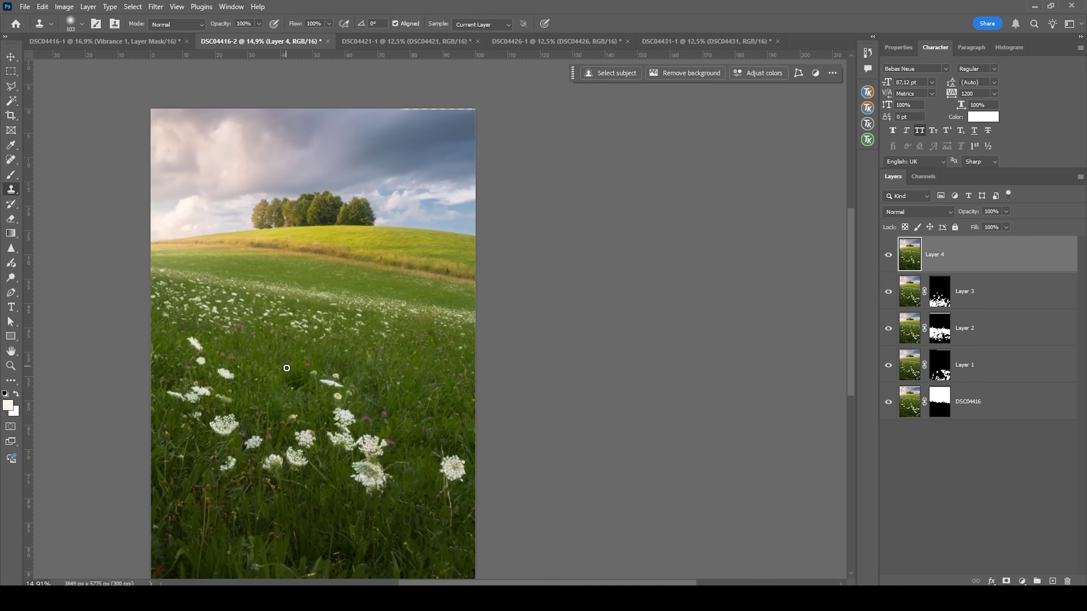
pyautogui.hscroll(-2, 364, 371)
pyautogui.scroll(1, 369, 349)
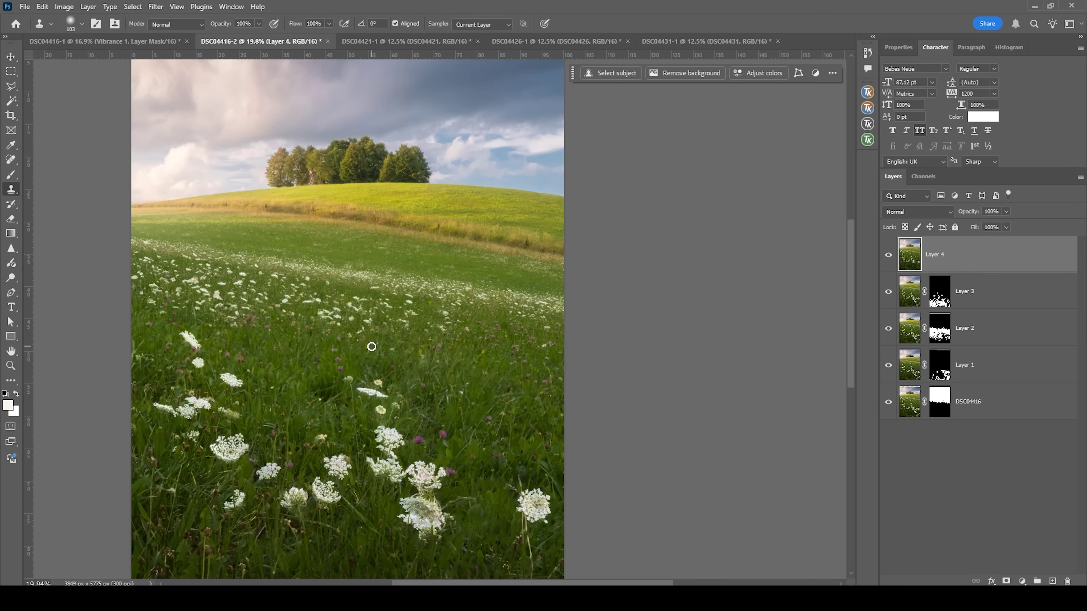